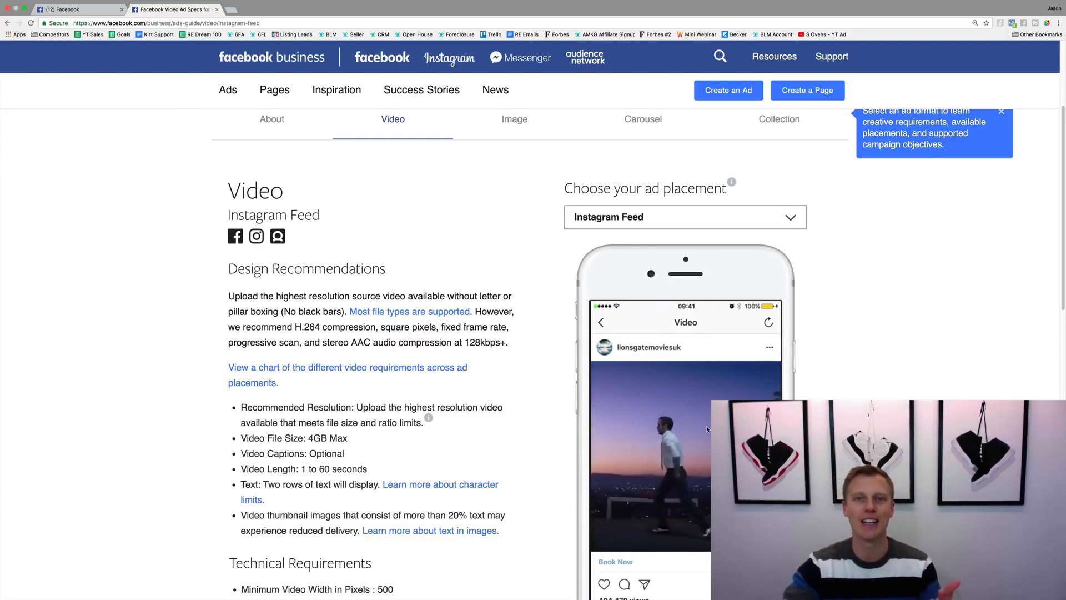
- Review the Instagram Feed video ad specs, including the available placements, the video length and the technical requirements
left_click(783, 217)
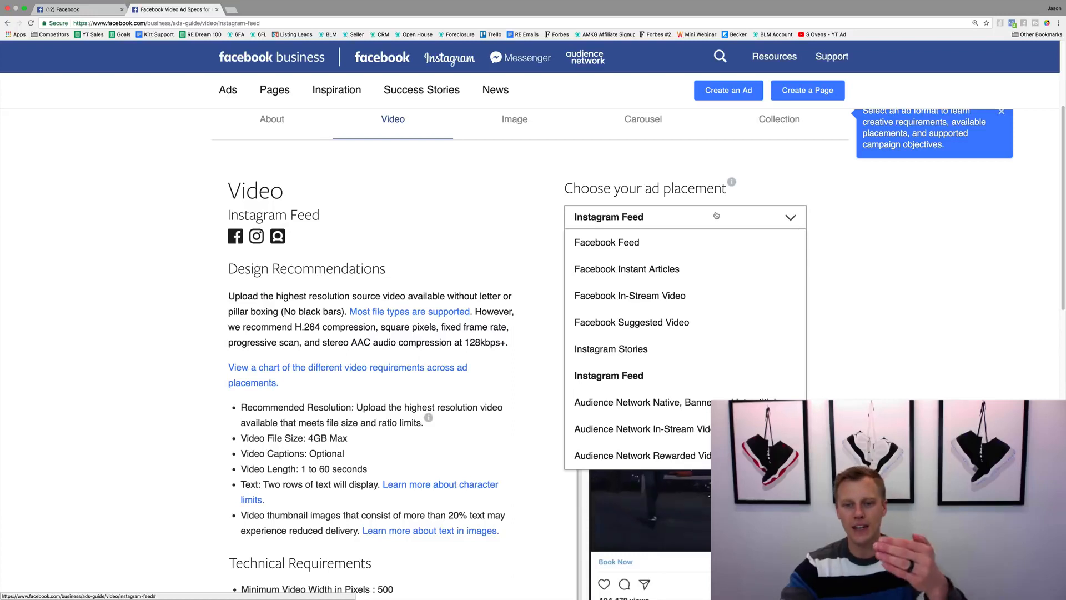
left_click(898, 345)
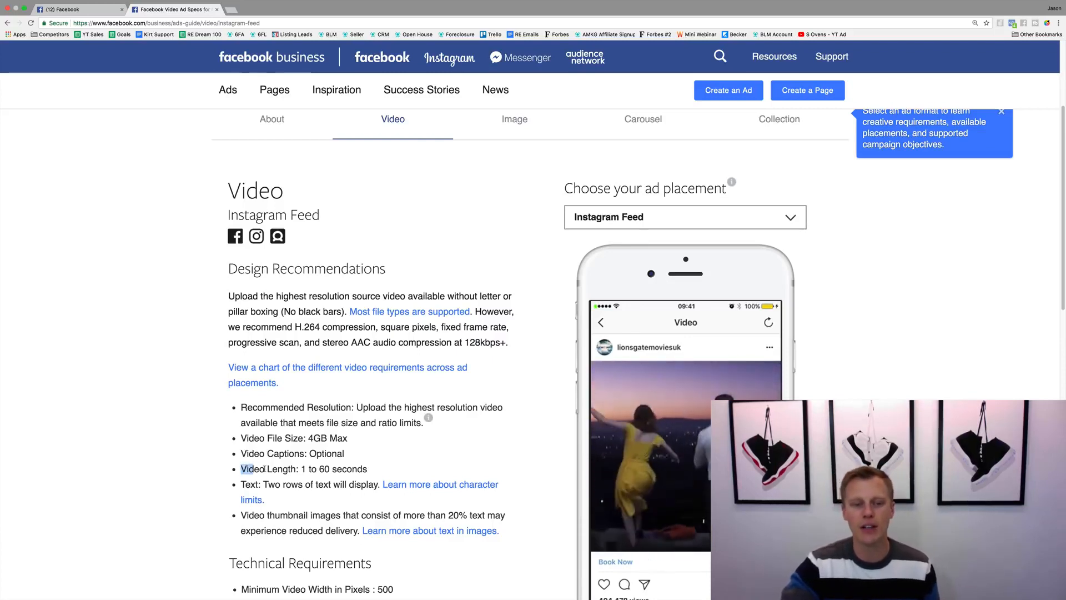
left_click_drag(242, 470, 372, 471)
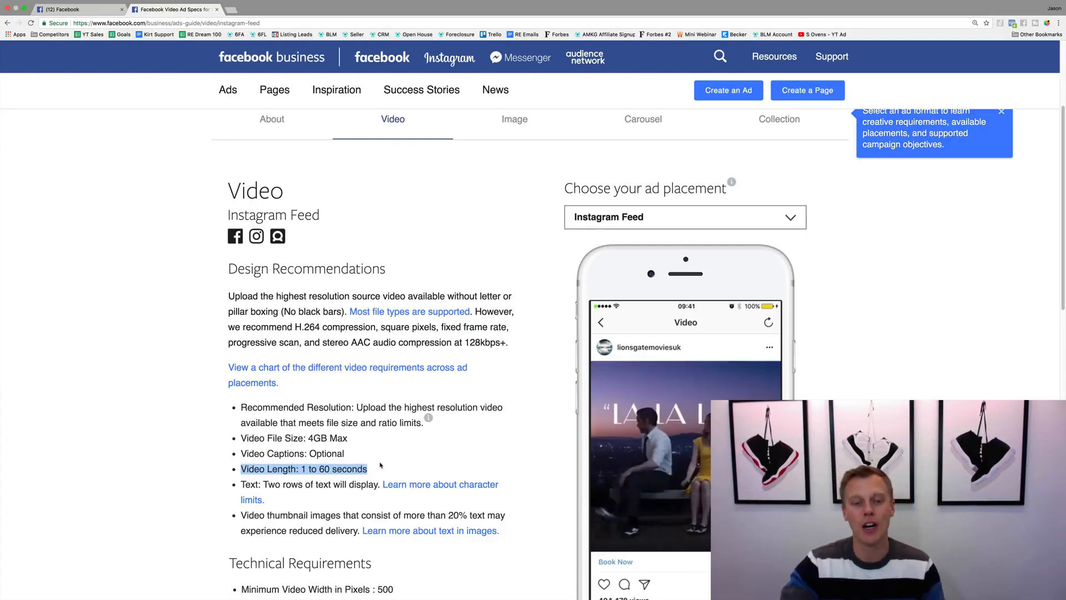
left_click(382, 466)
scroll(382, 466, "down", 6)
scroll(333, 333, "up", 1)
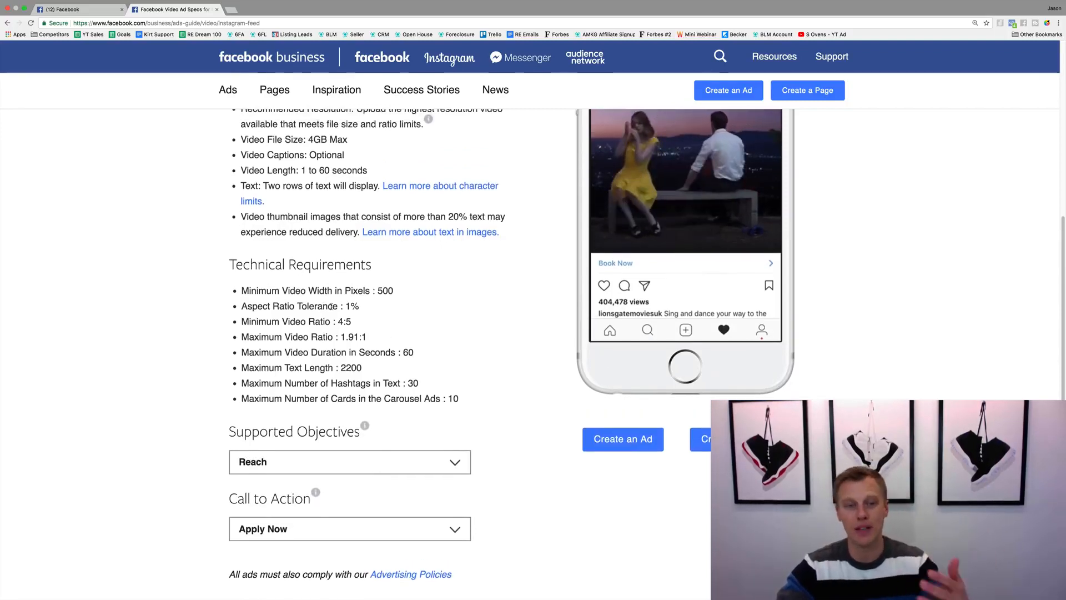
scroll(327, 305, "up", 1)
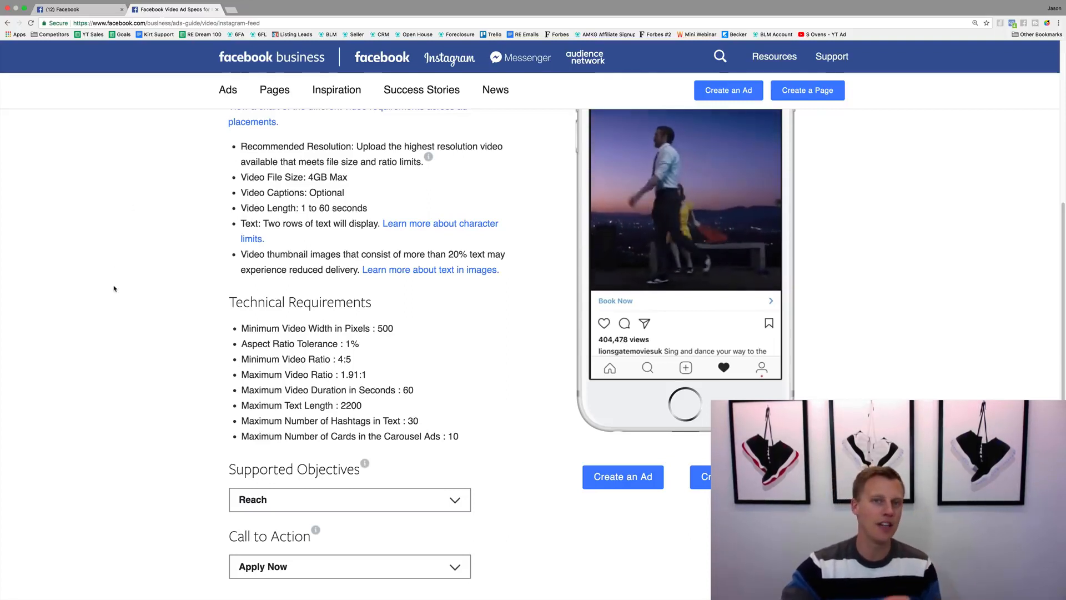
scroll(114, 288, "up", 10)
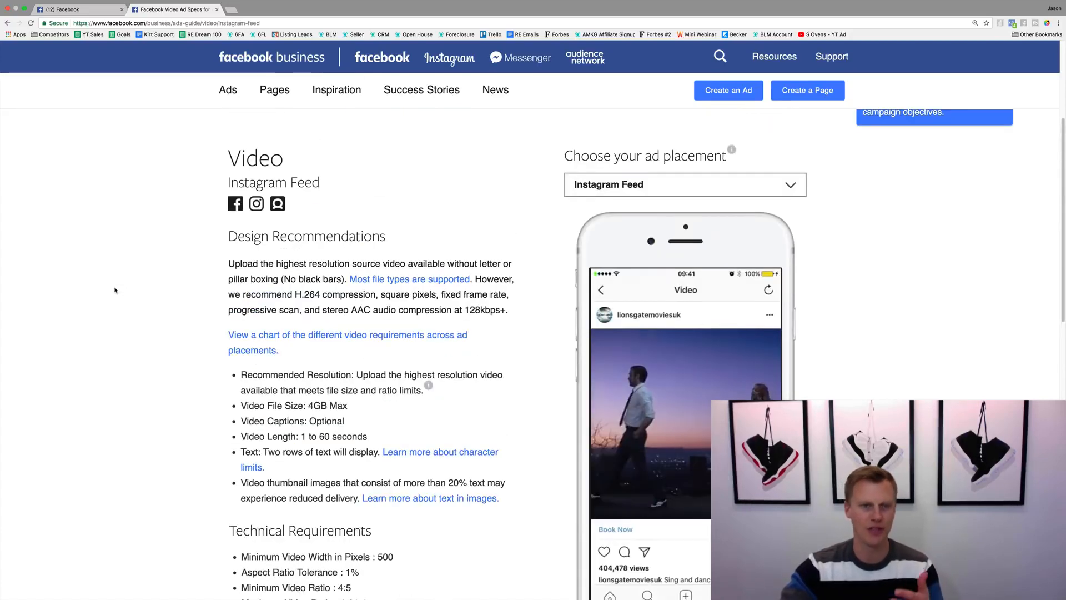
scroll(116, 292, "up", 2)
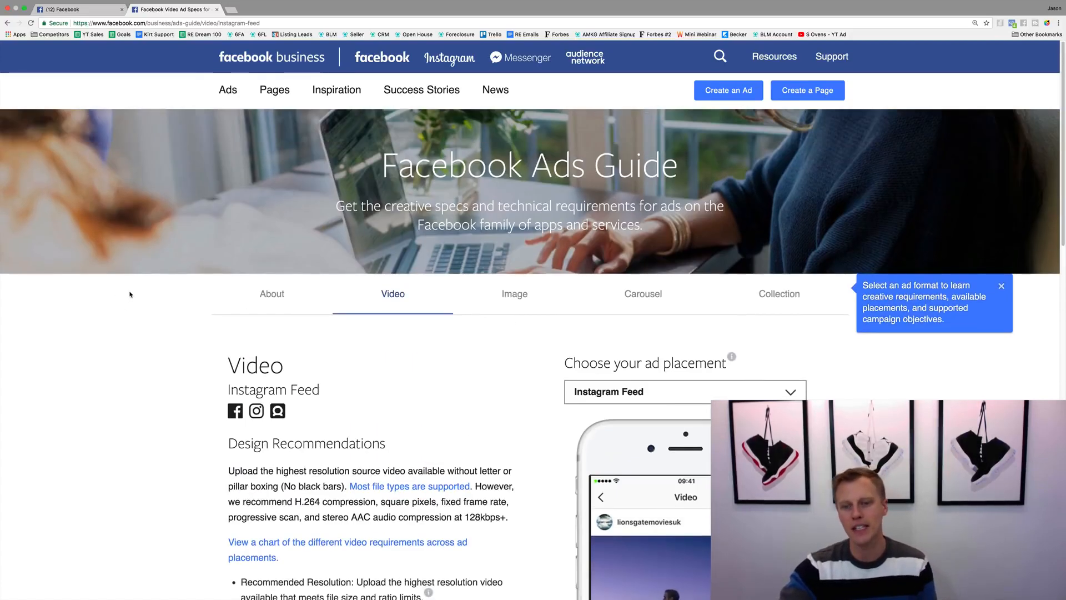
scroll(132, 301, "down", 2)
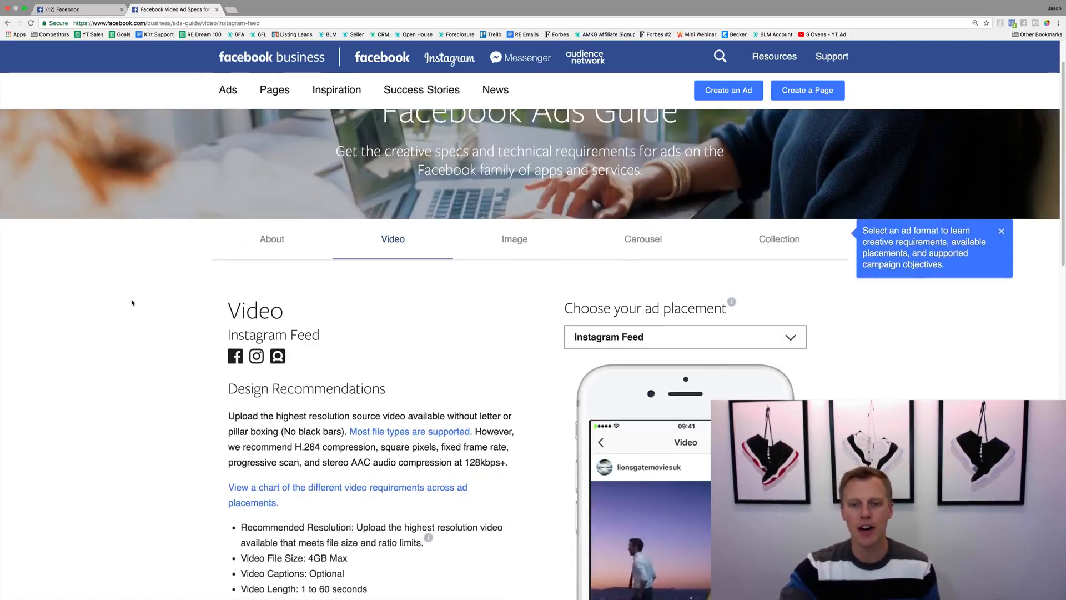
- Switch the ad placement in the guide to Instagram Stories and check its video length requirement
left_click(658, 338)
left_click(645, 468)
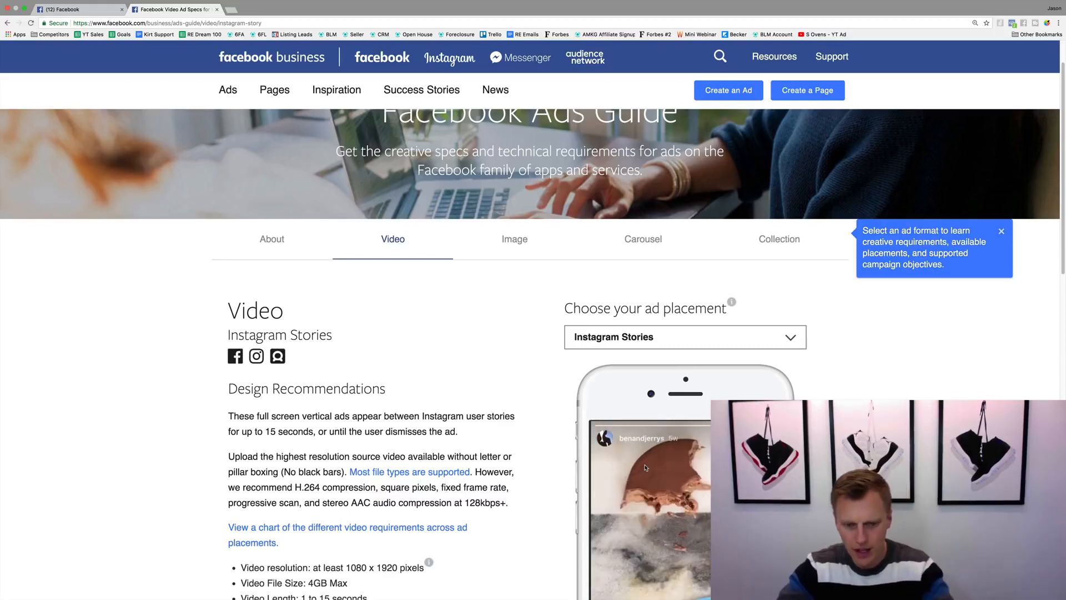
scroll(325, 456, "down", 3)
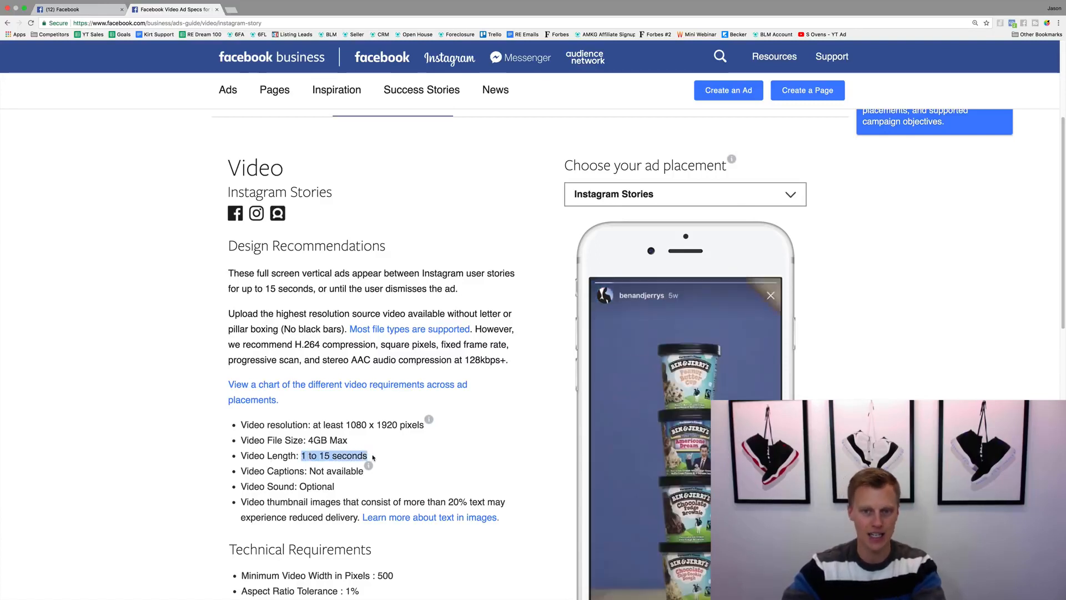
left_click(373, 457)
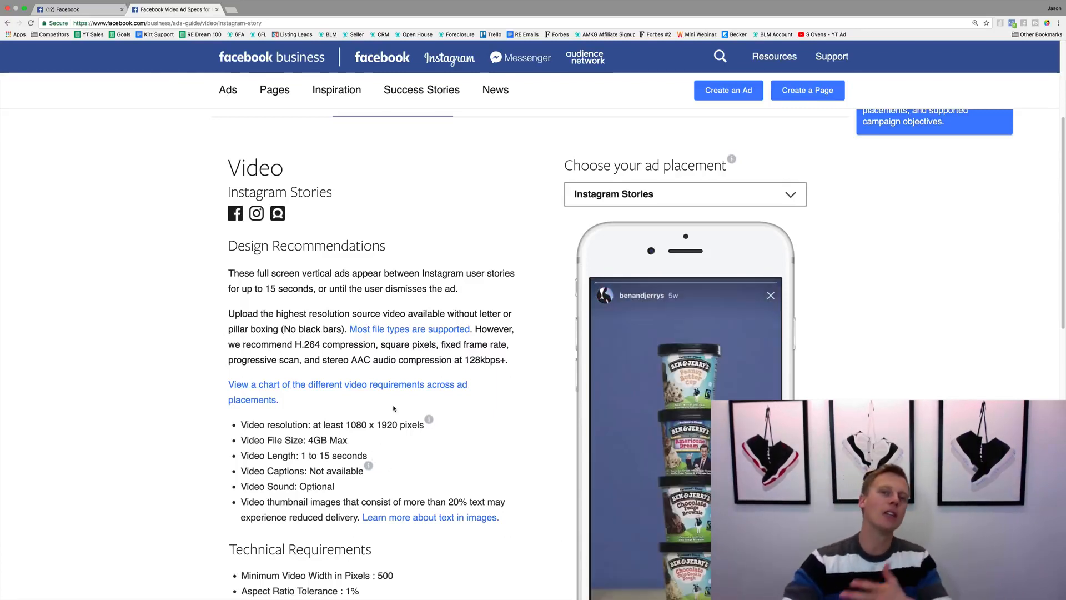
- Go to the Facebook home page, open ad creation and start over instead of continuing the saved Traffic draft
left_click(90, 13)
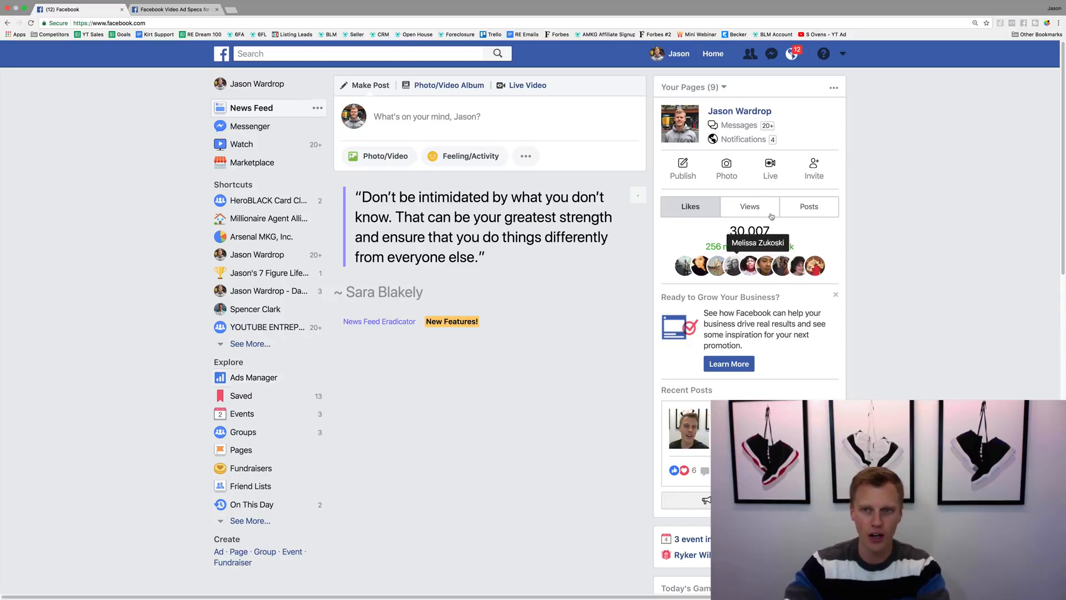
left_click(844, 55)
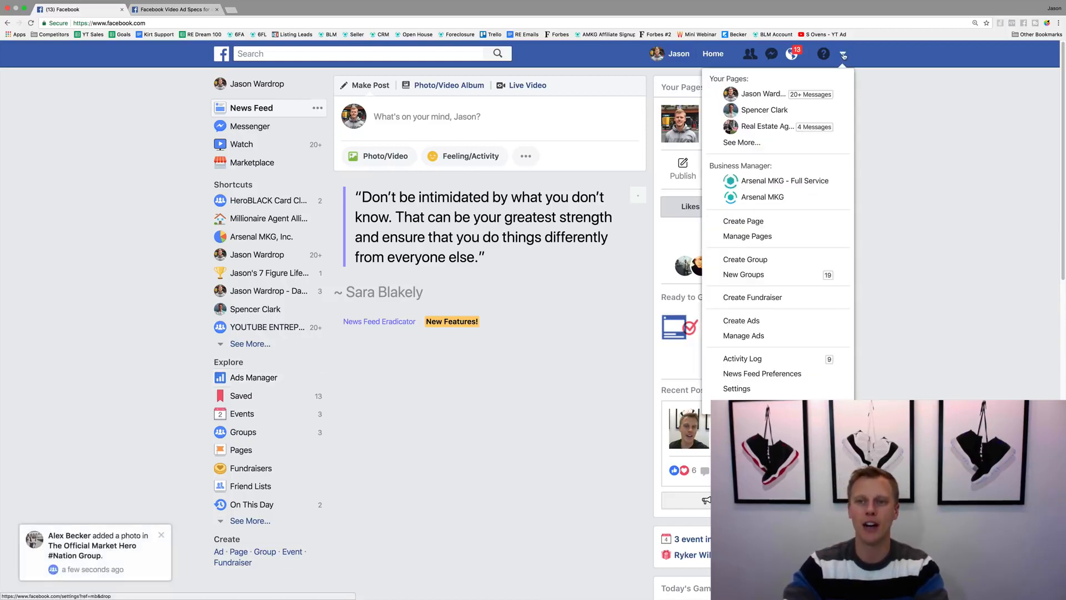
left_click(758, 323)
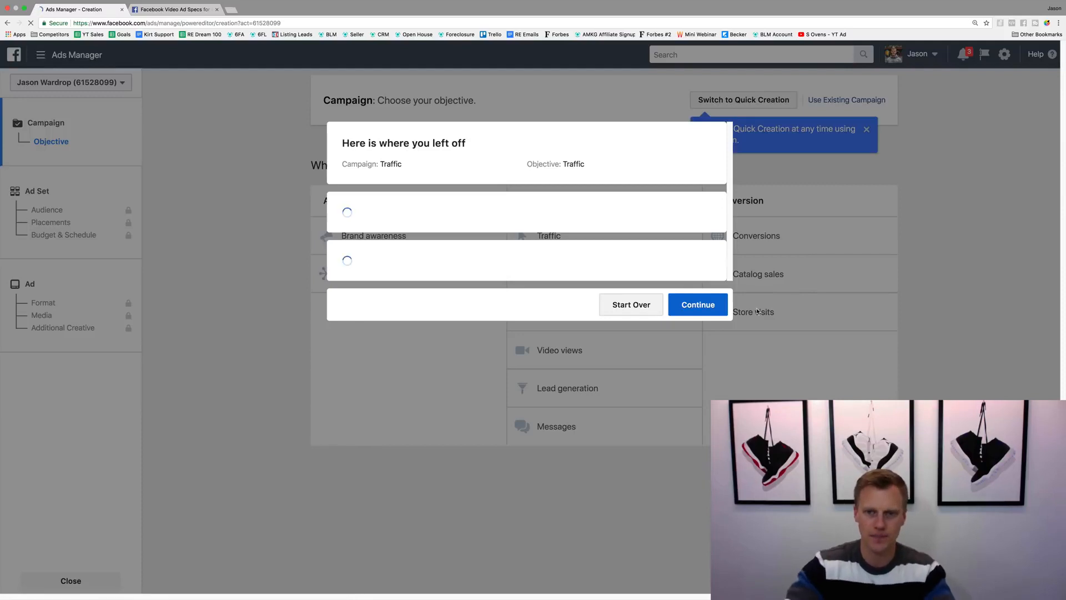
left_click(633, 506)
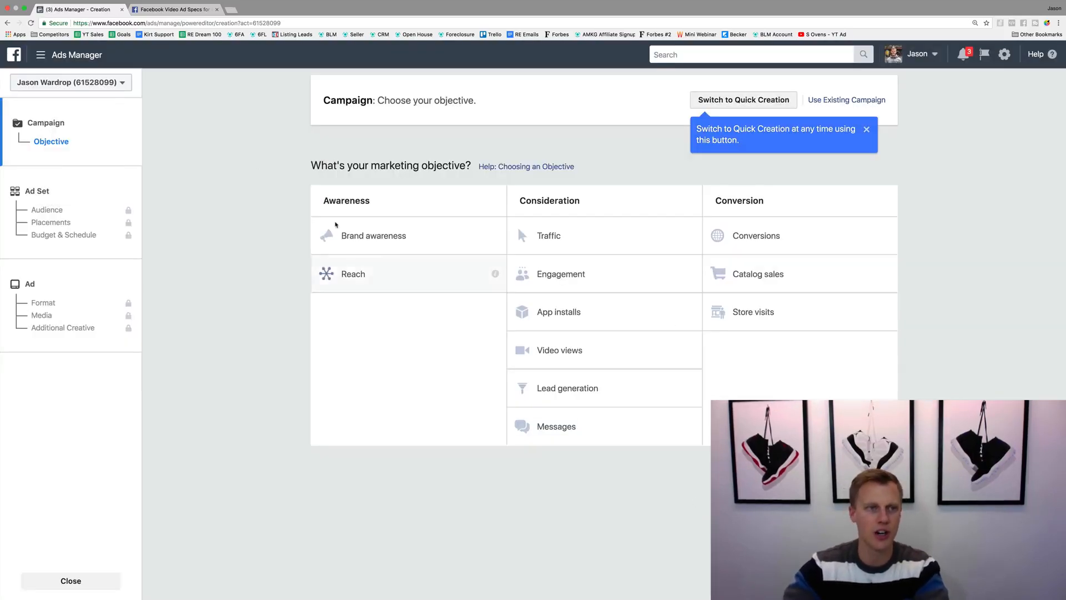
- Open the Ads Manager campaign overview and dismiss the welcome tour and the Advertiser Help pane
left_click(40, 55)
left_click(57, 121)
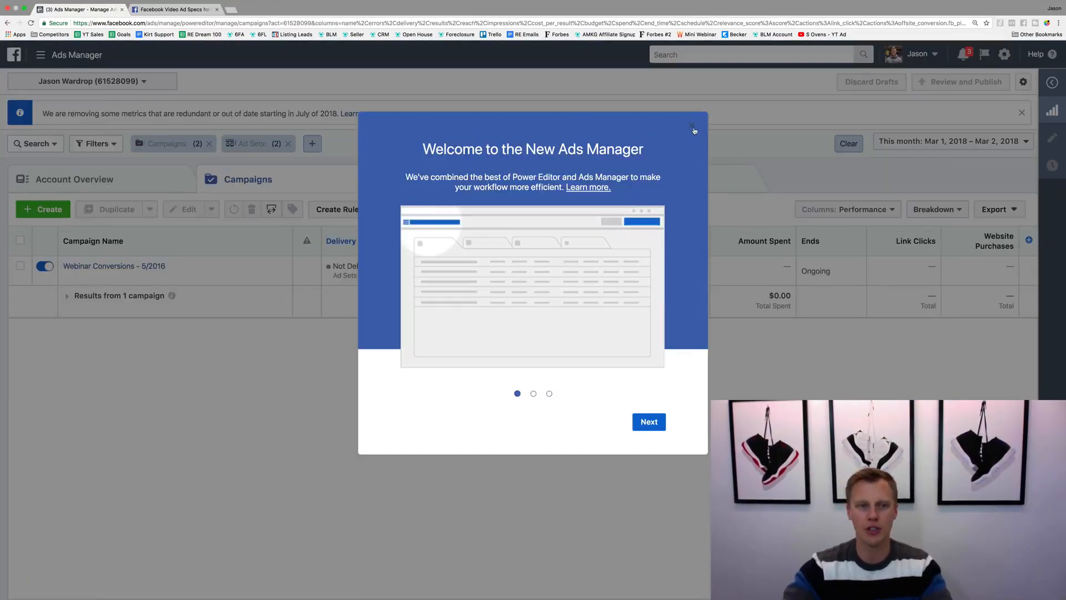
left_click(692, 125)
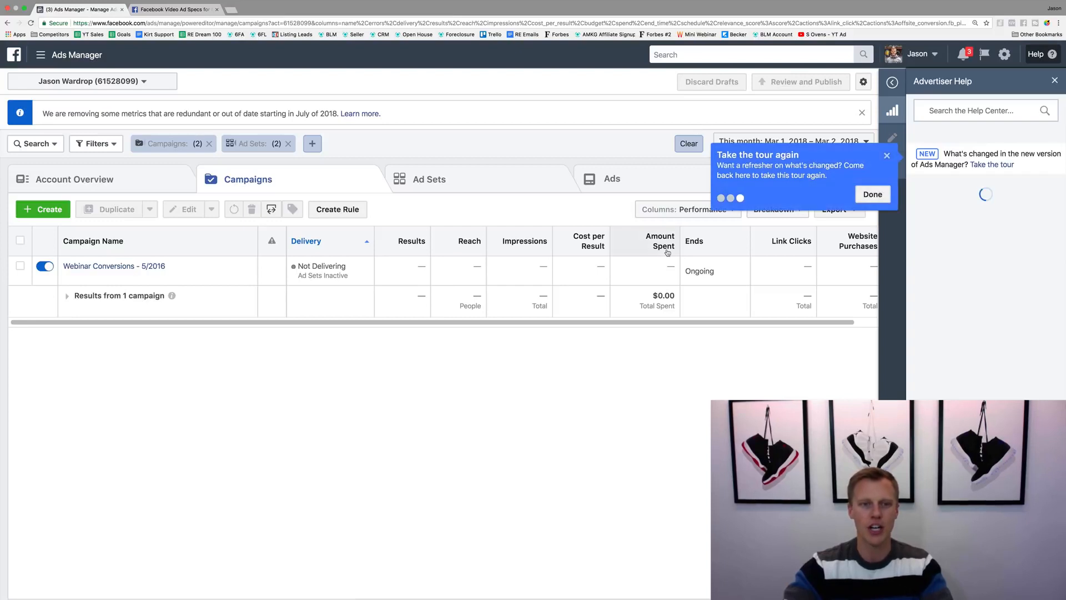
left_click(887, 155)
left_click(1054, 79)
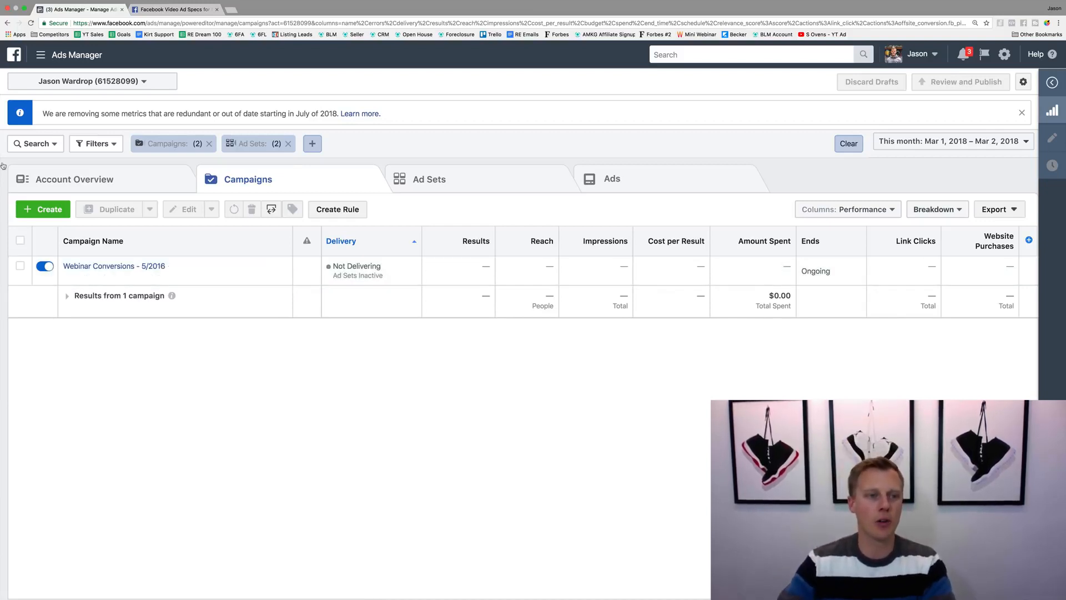
- Create a new campaign with the Traffic objective, name it "Instagram (Demo)" and continue to the ad set
left_click(41, 208)
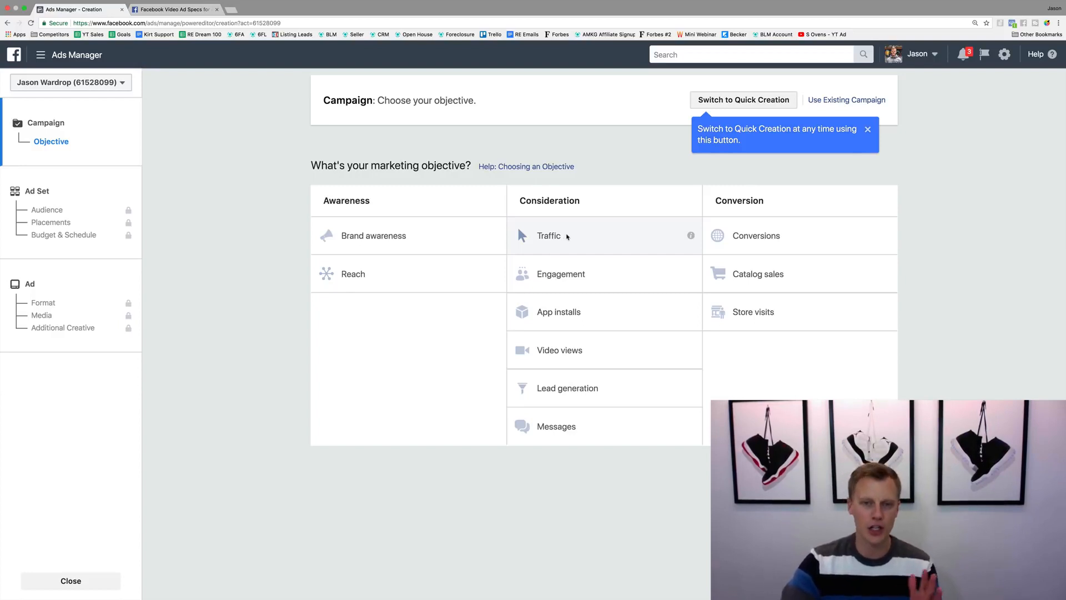
left_click(566, 236)
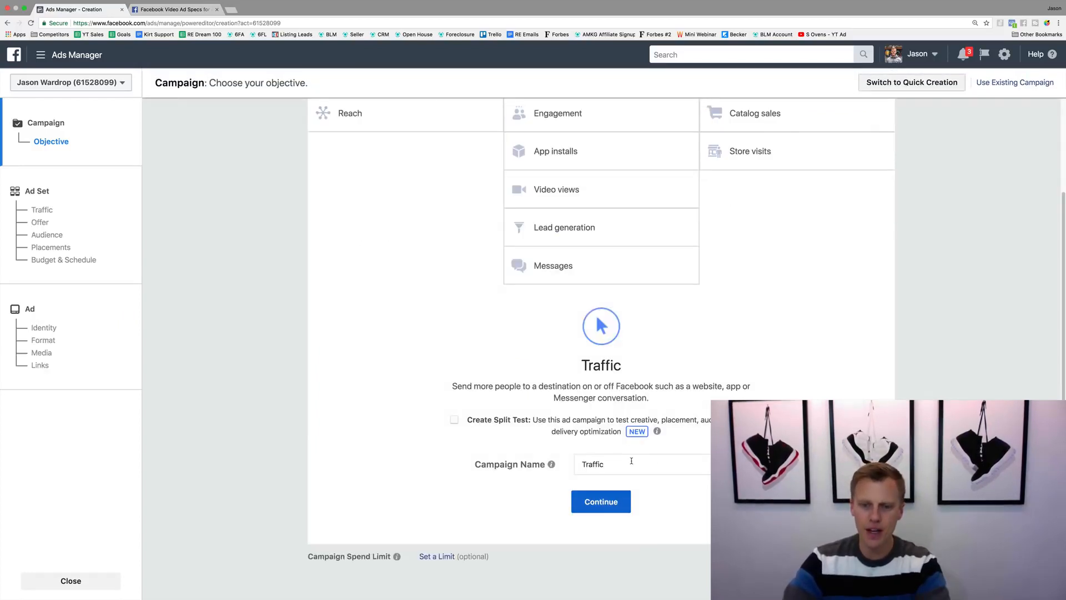
left_click_drag(631, 462, 583, 459)
type("Insta")
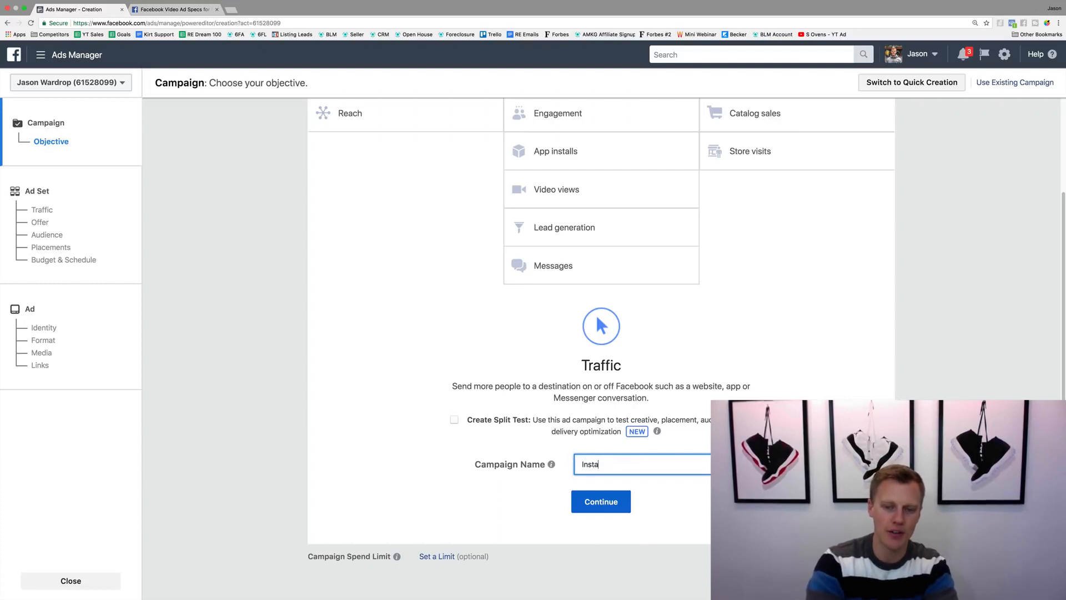
type("gram ")
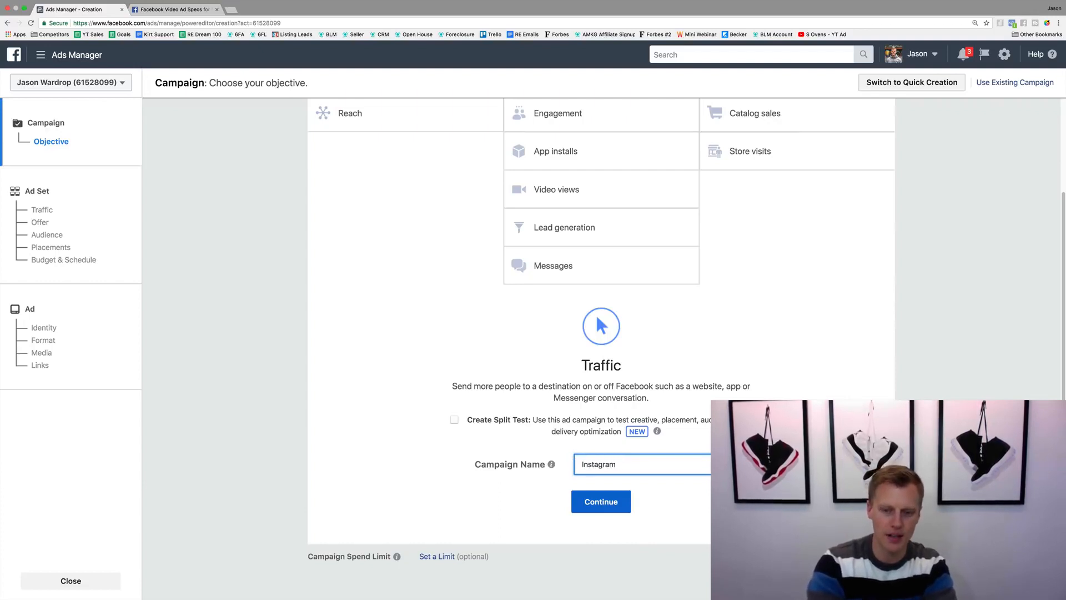
type("(Demo)")
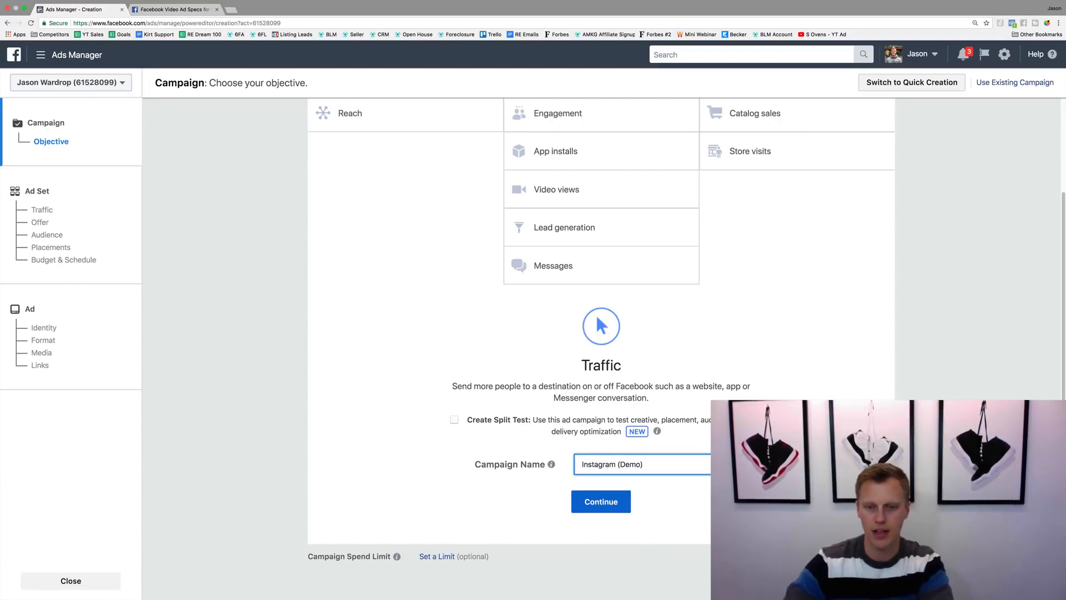
left_click(614, 499)
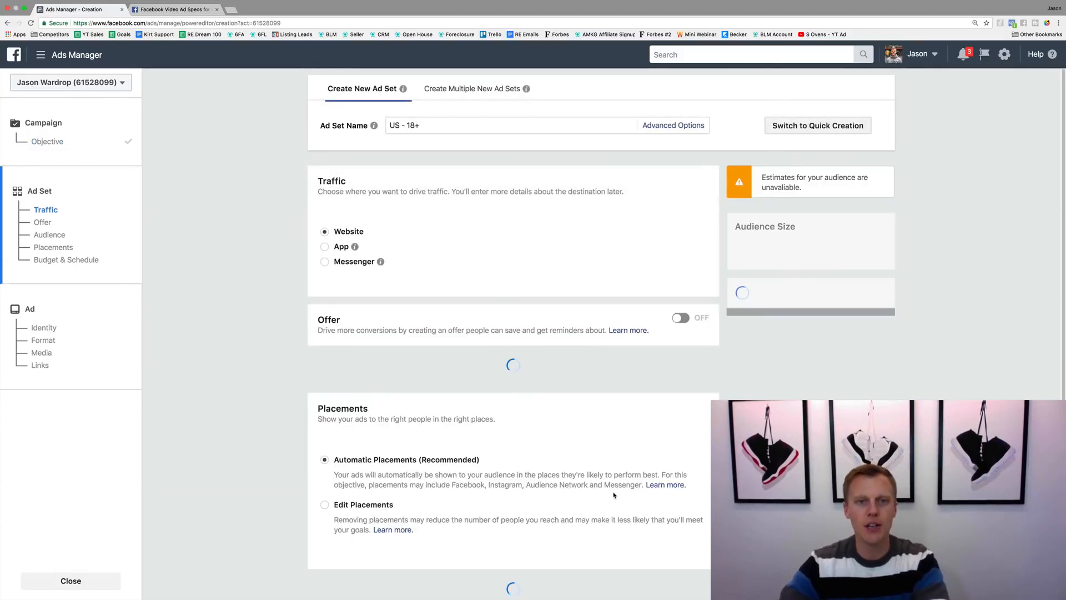
- Name the ad set "Instagram Advertising (Demo)"
left_click_drag(440, 125, 382, 126)
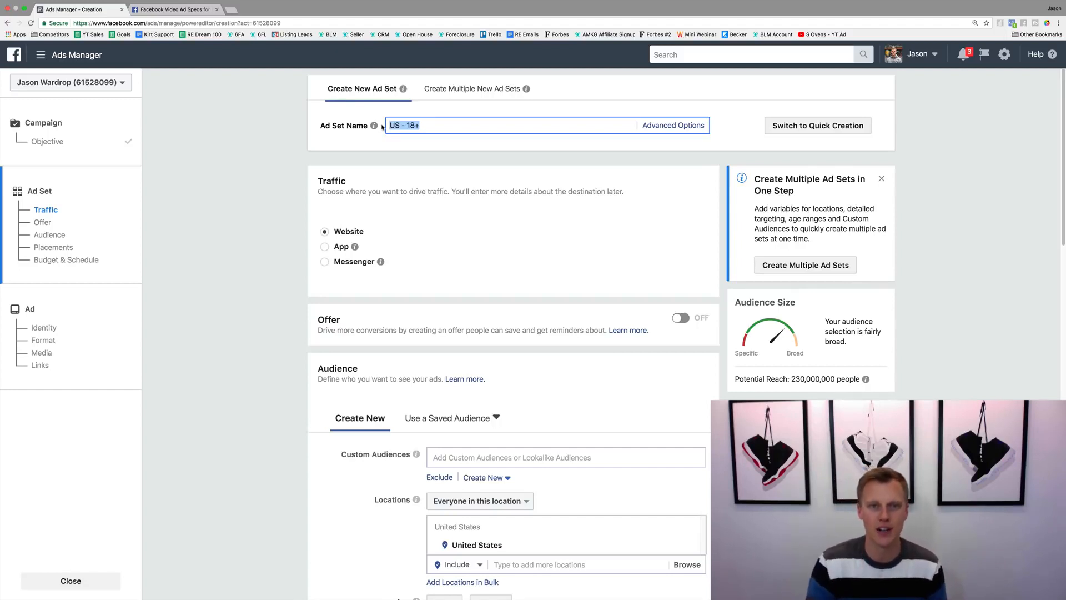
type("Insta")
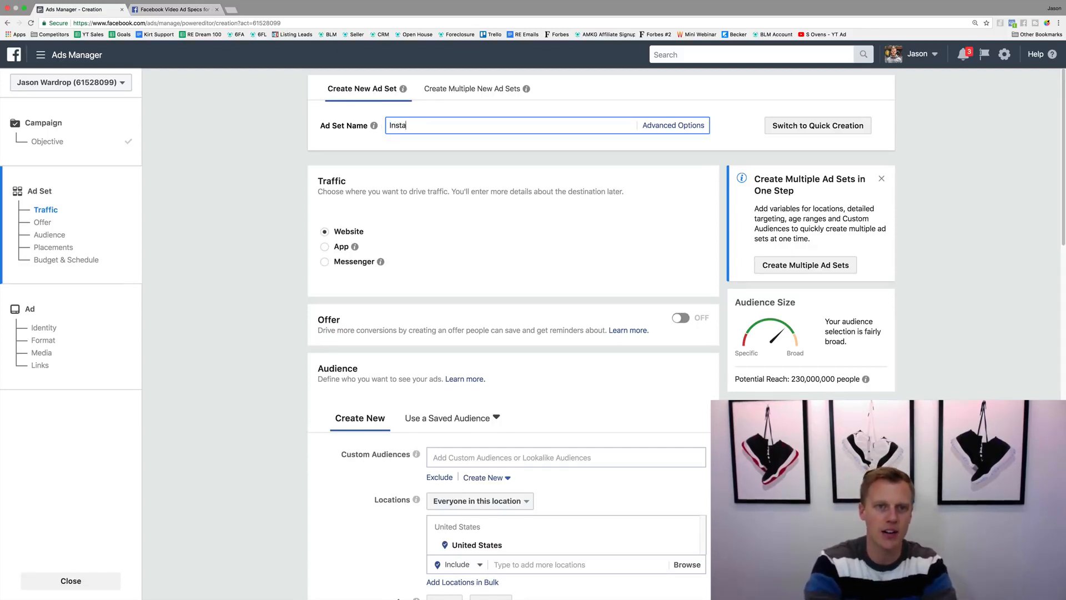
type("gram Advertisi")
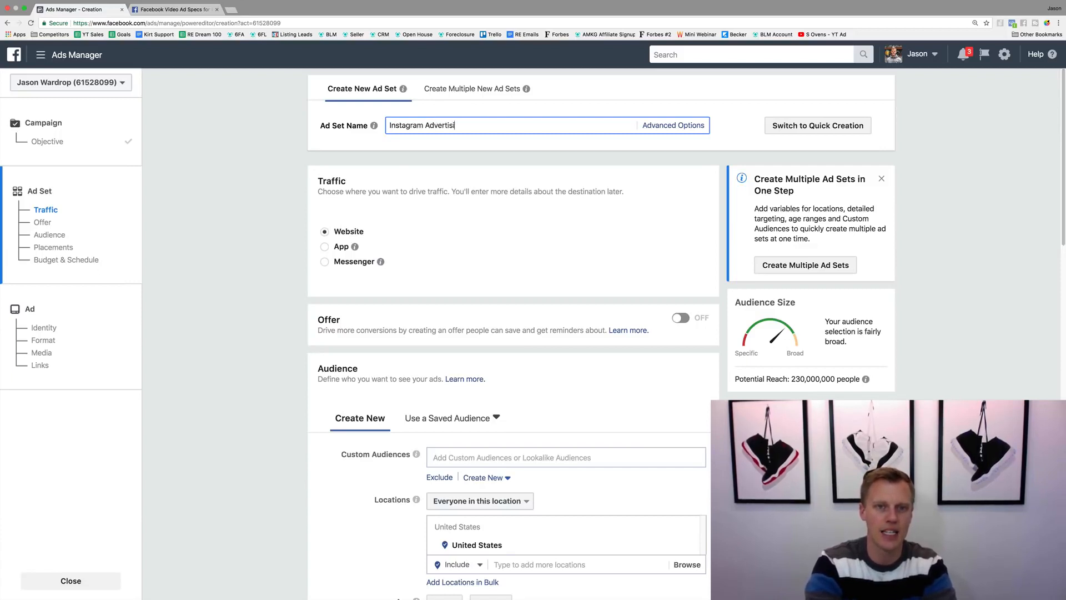
type("ng (Demo")
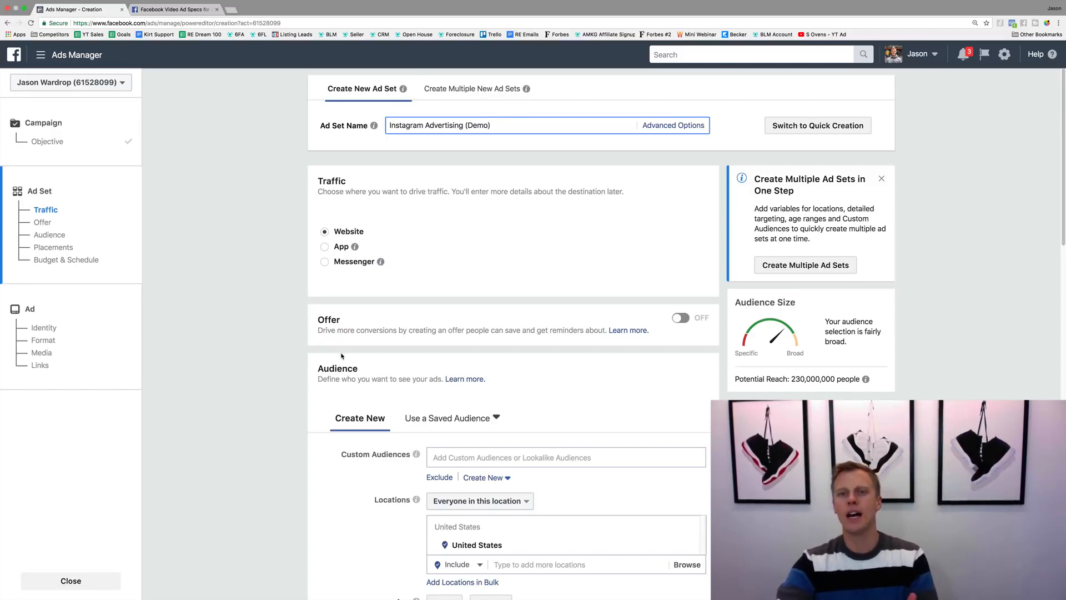
- Replace United States with the city New York, New York as the audience location
scroll(331, 361, "down", 5)
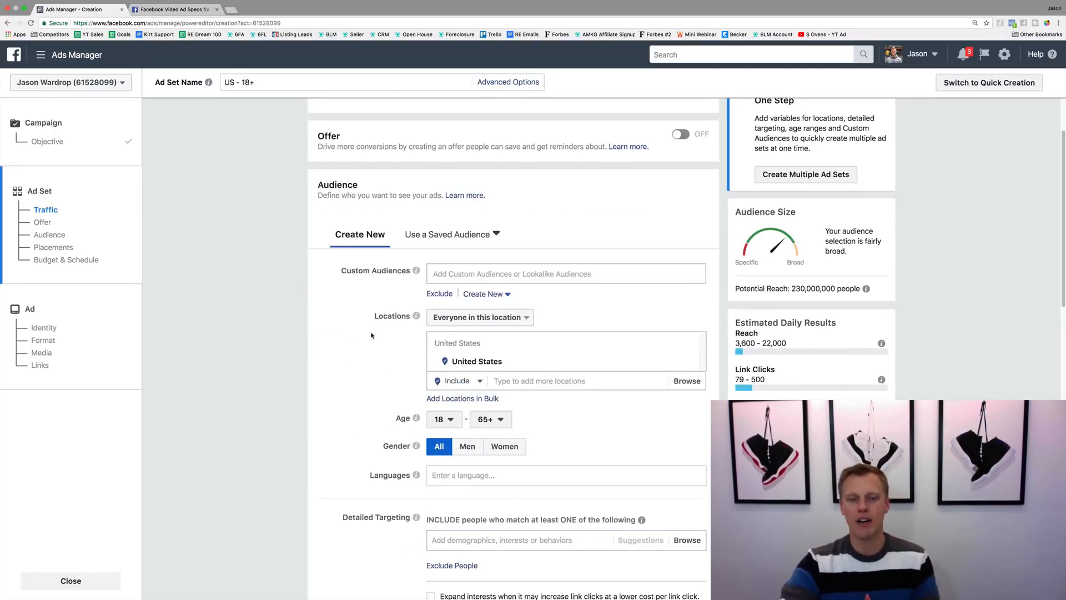
scroll(371, 334, "down", 1)
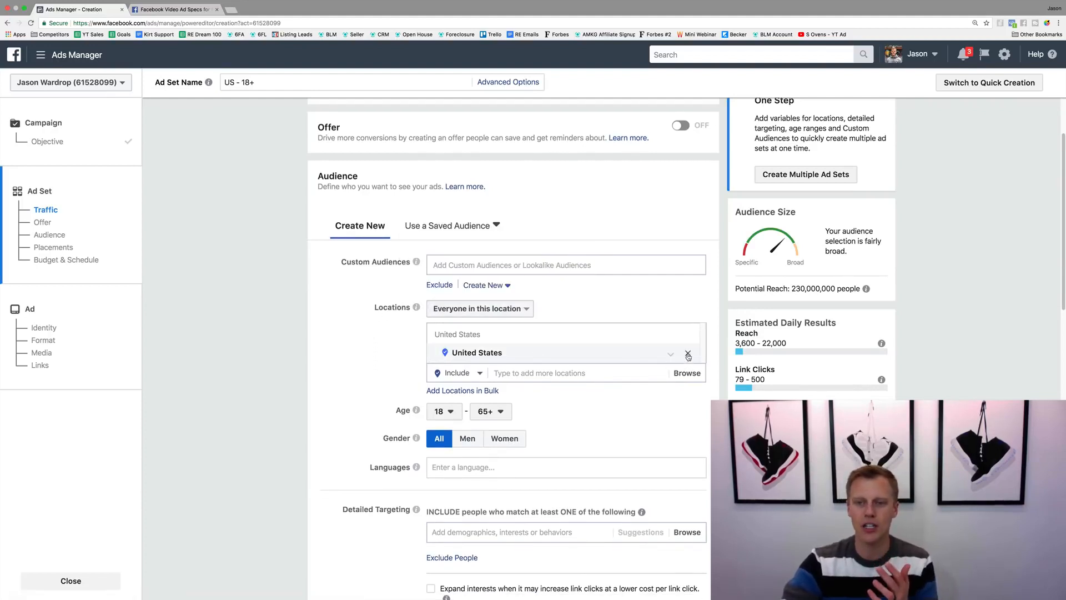
left_click(688, 354)
type("N")
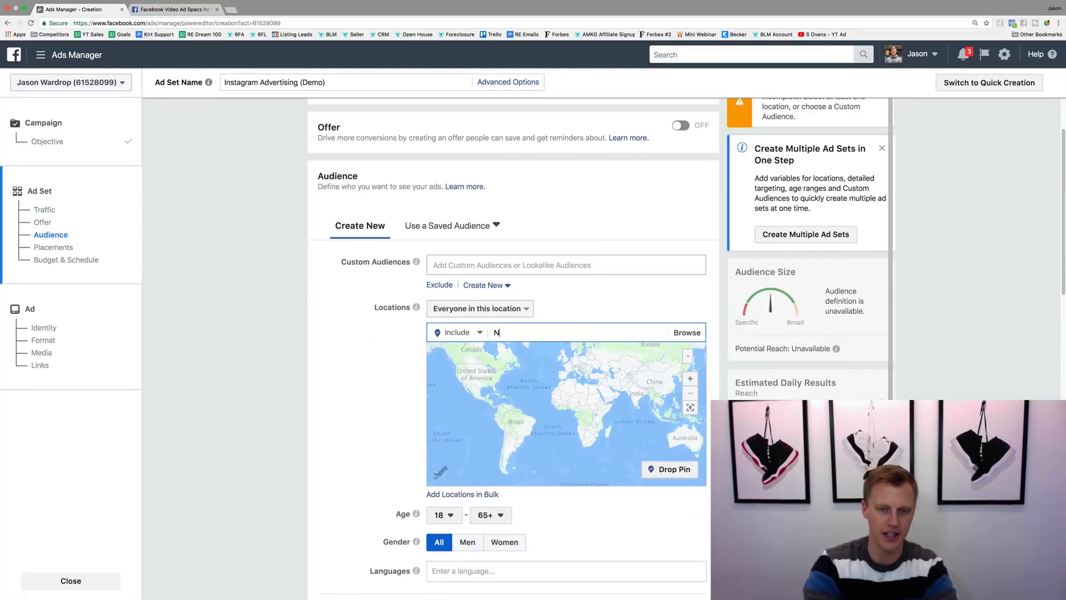
type("ew York CIty")
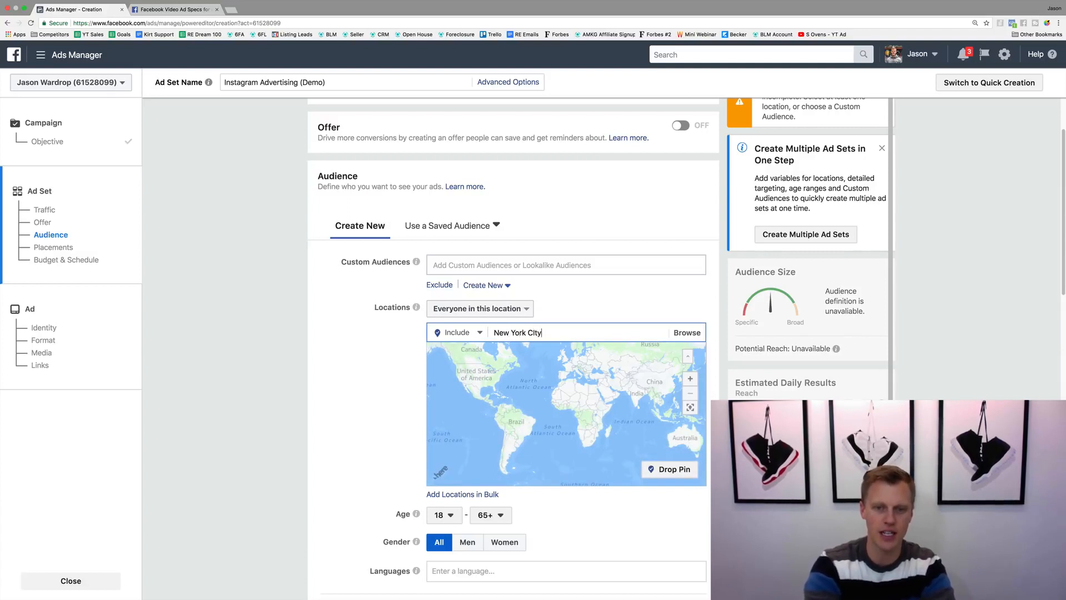
key("BackSpace")
type("ity")
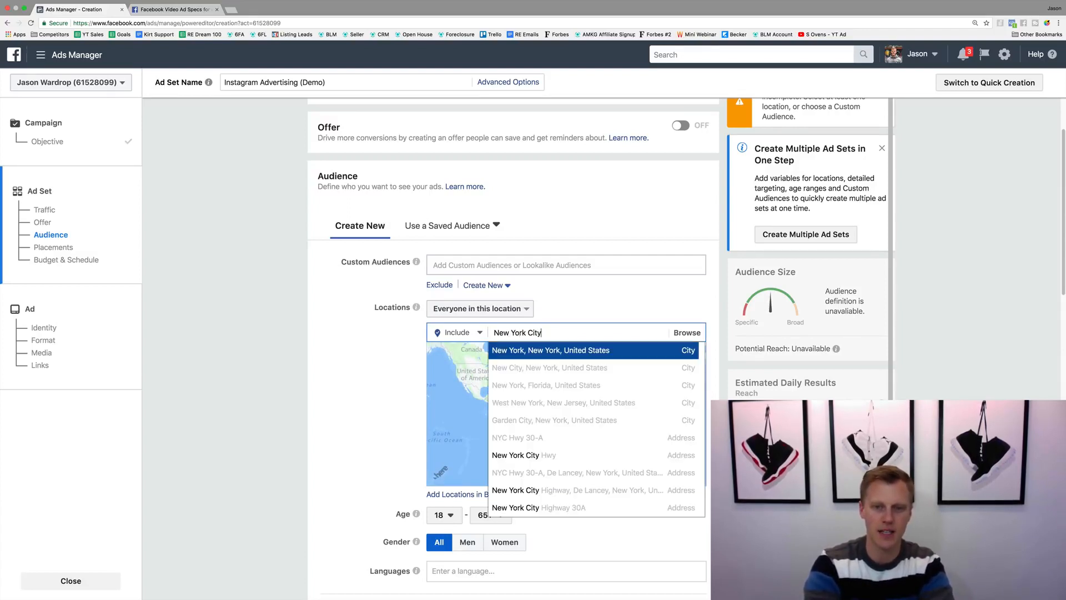
key("Return")
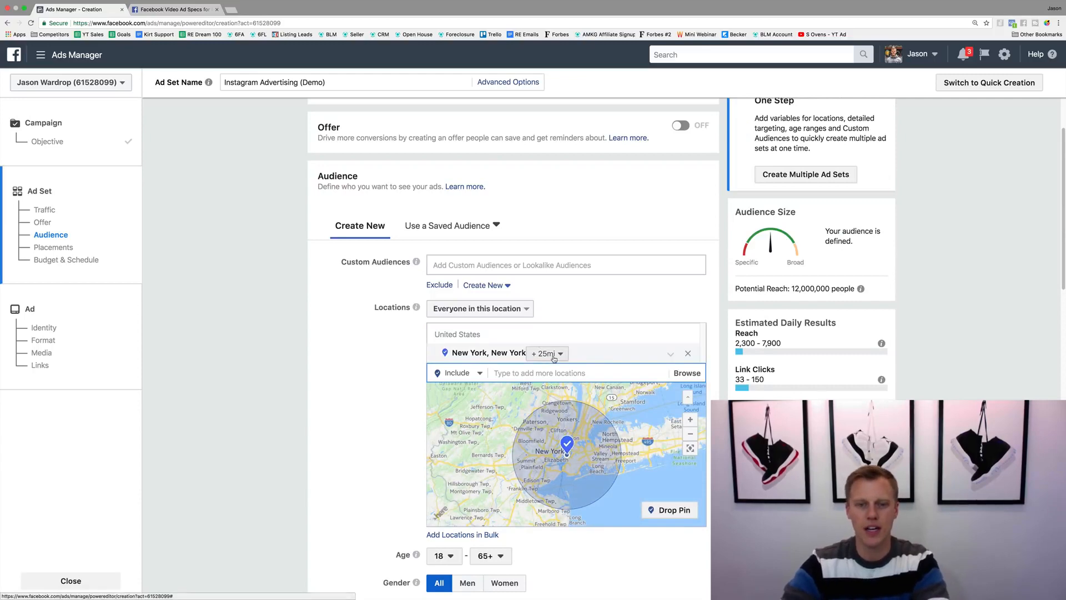
- Narrow the New York location radius to 10 miles and set the minimum audience age to 25
left_click(550, 354)
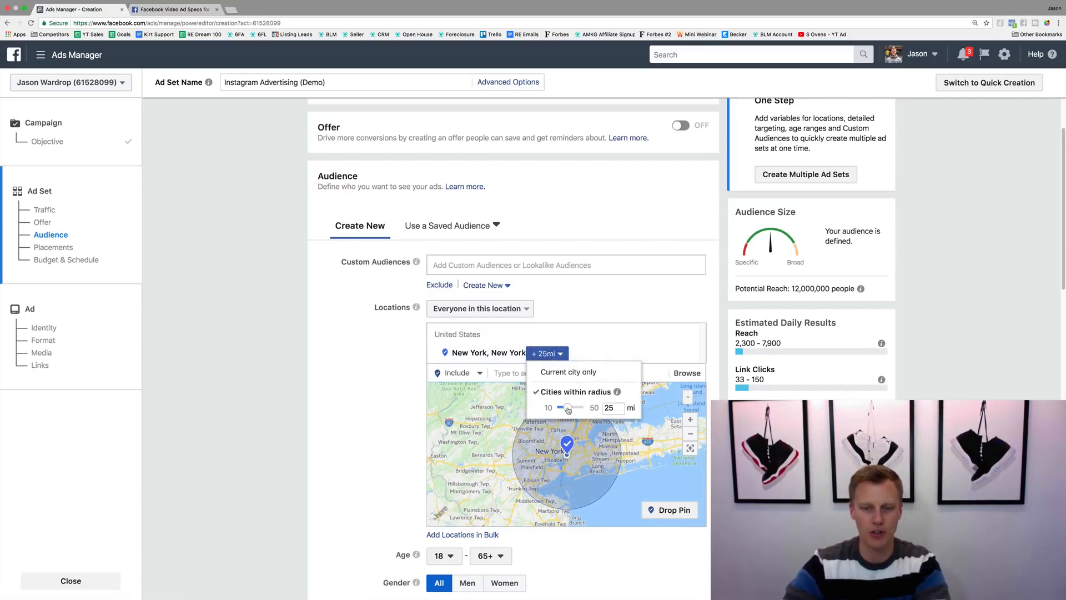
left_click(333, 438)
mouse_move(815, 300)
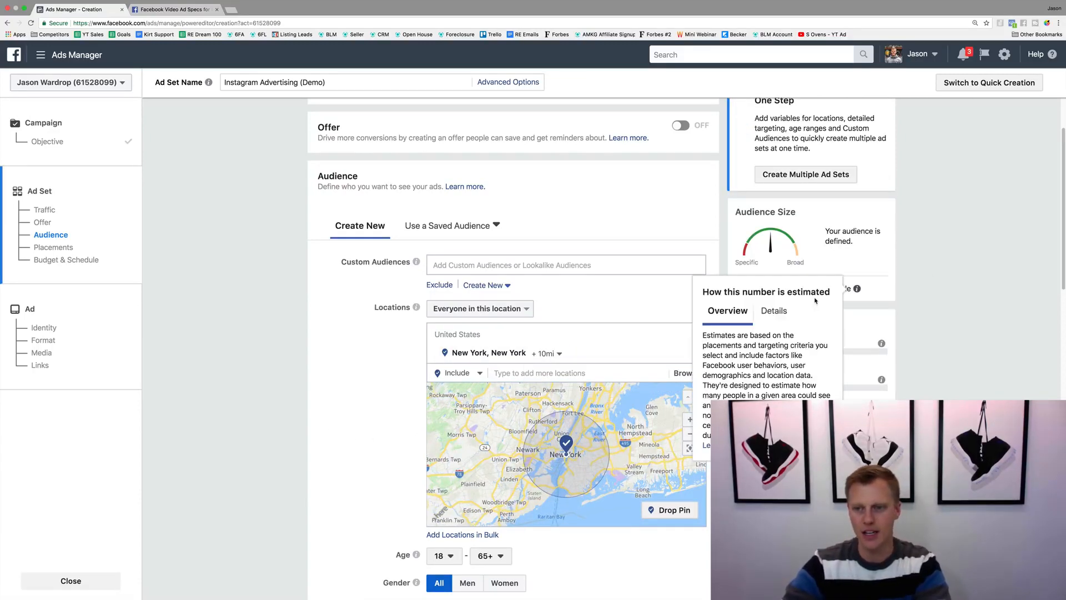
scroll(457, 436, "down", 2)
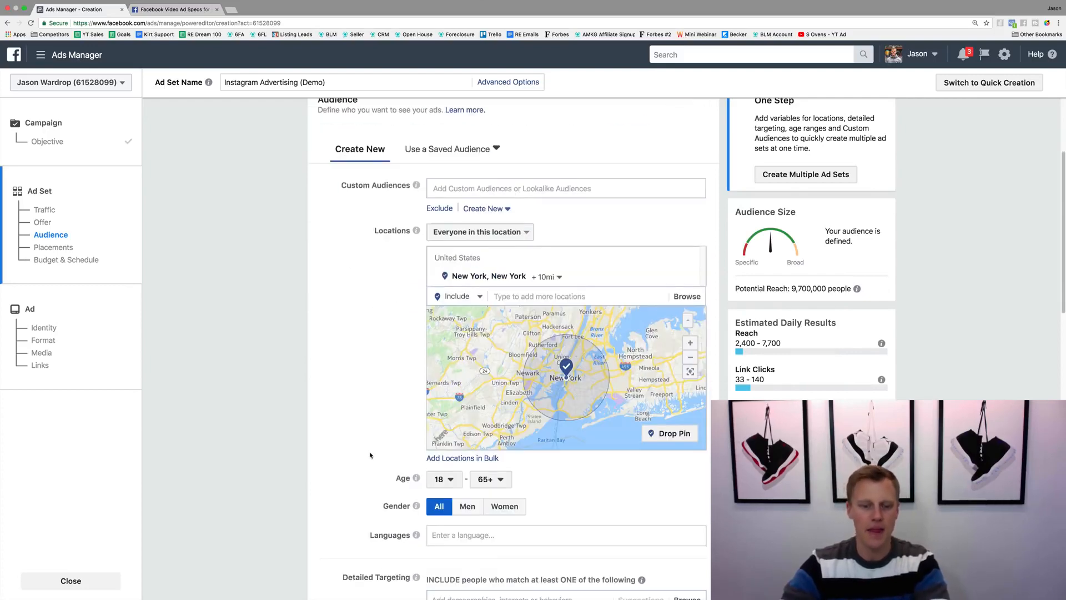
left_click(441, 479)
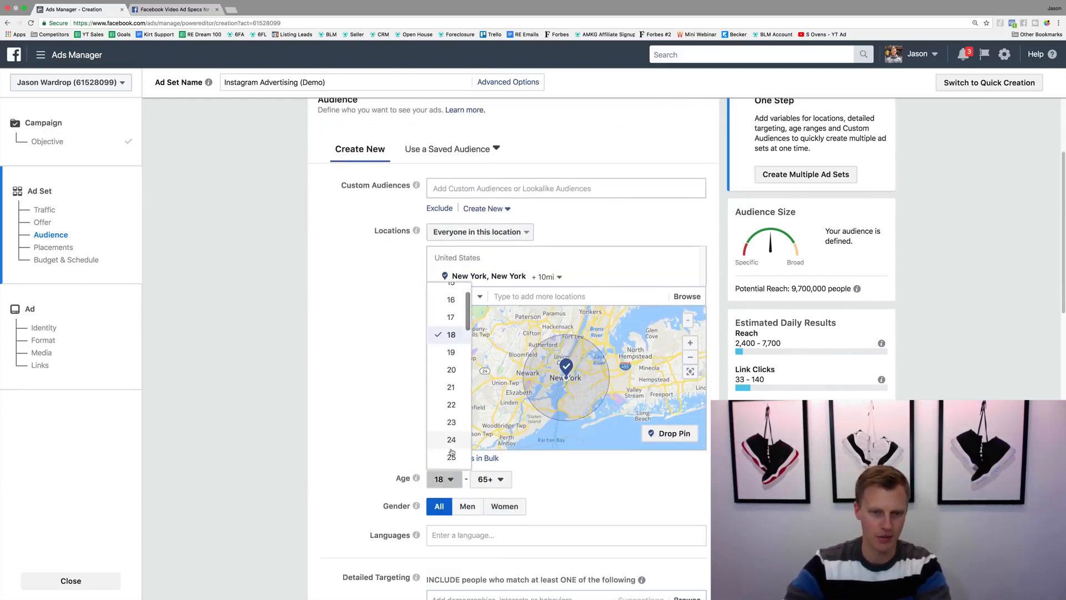
left_click(453, 457)
- Add the interest Basketball to the audience's detailed targeting
scroll(329, 487, "down", 4)
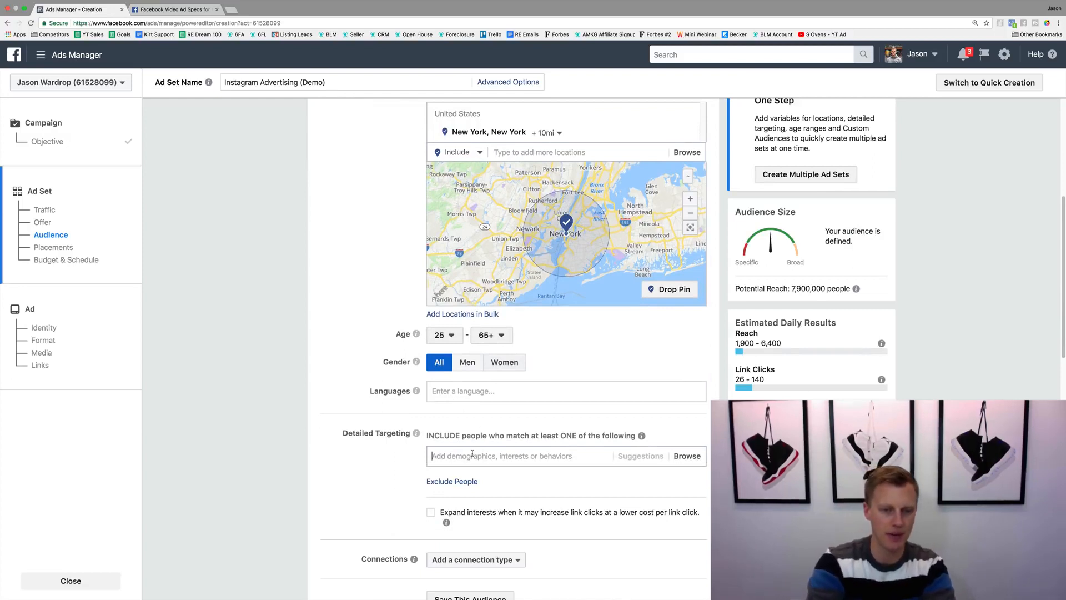
type("Basketball")
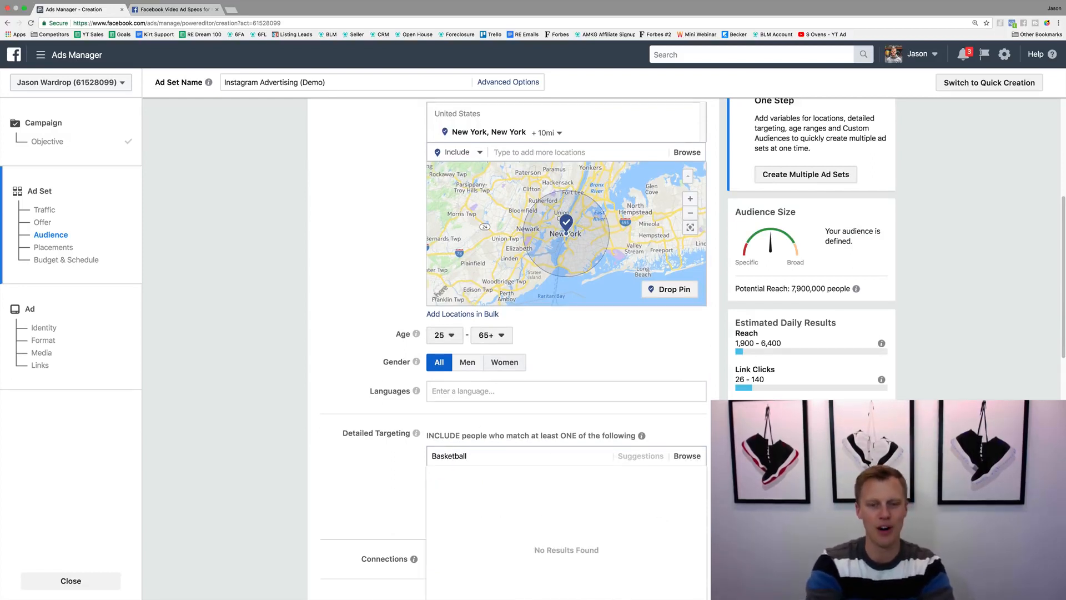
key("Return")
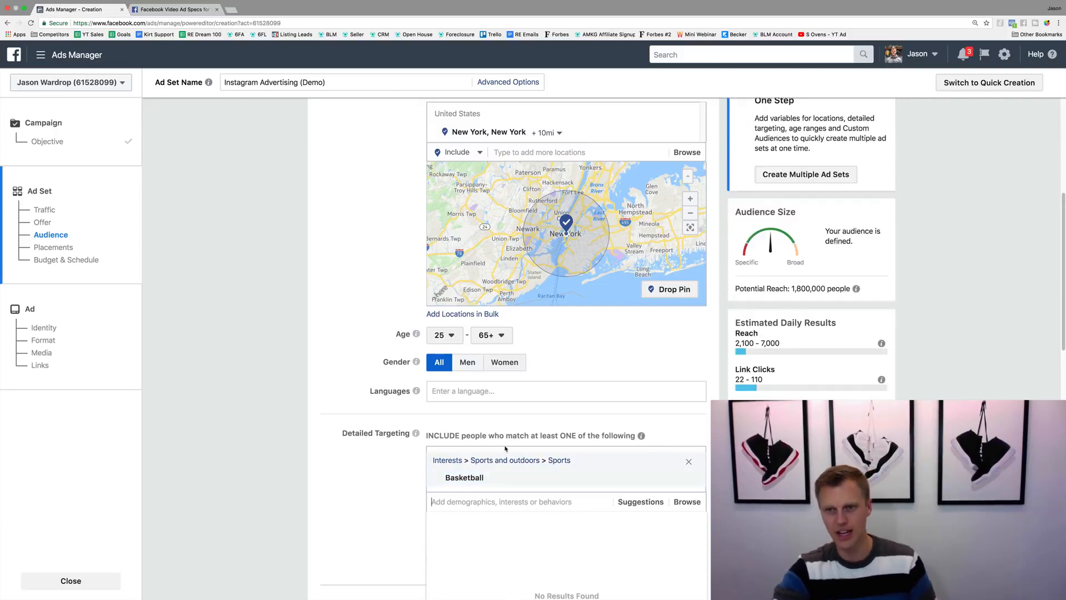
left_click_drag(801, 288, 734, 288)
left_click(900, 302)
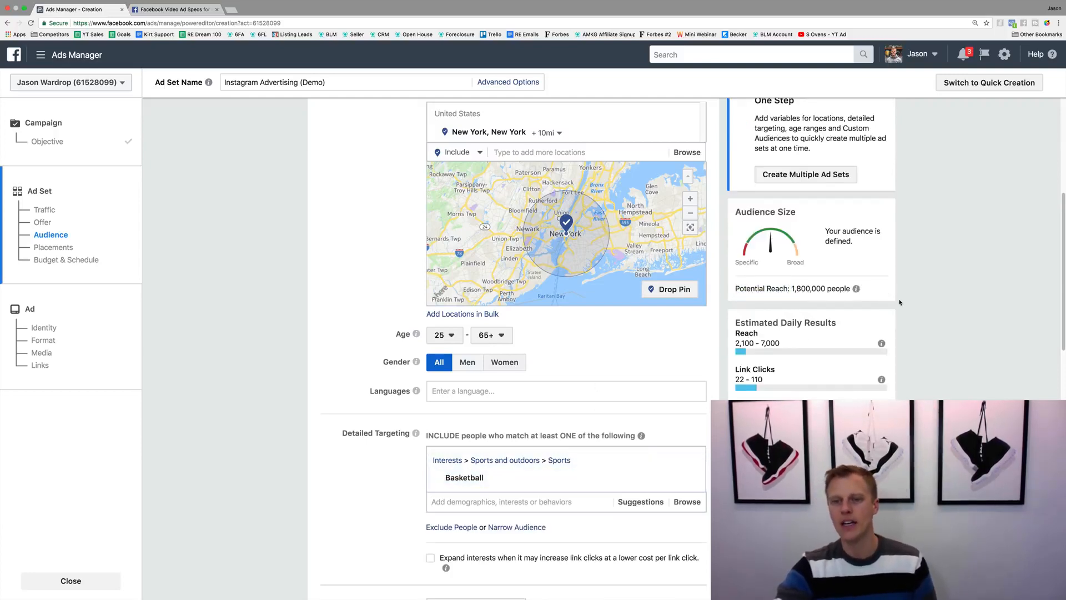
- Switch the ad set from automatic placements to Edit Placements
scroll(357, 464, "down", 6)
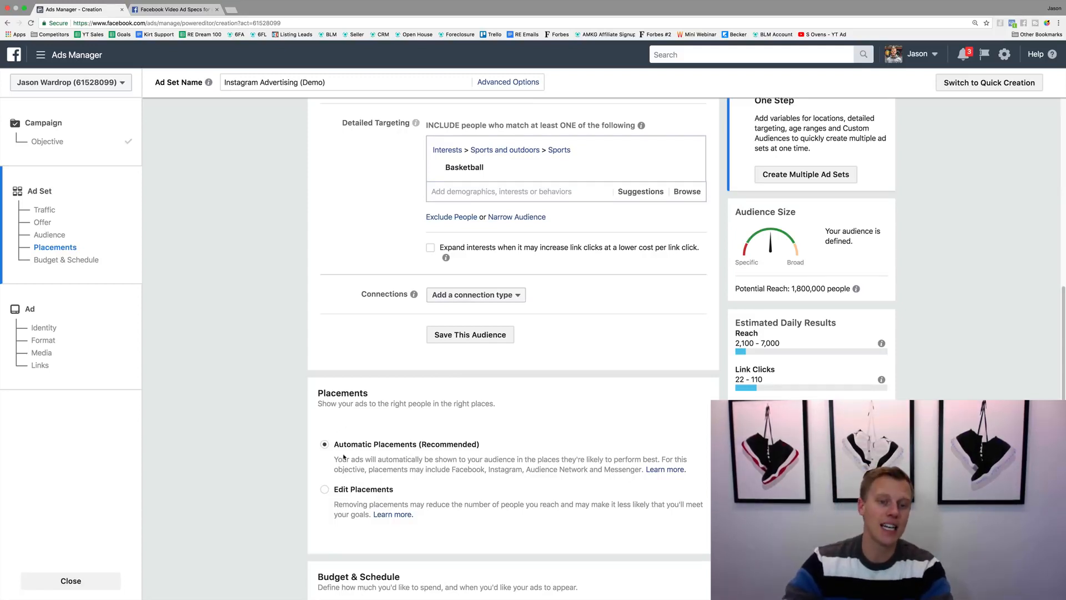
left_click(335, 449)
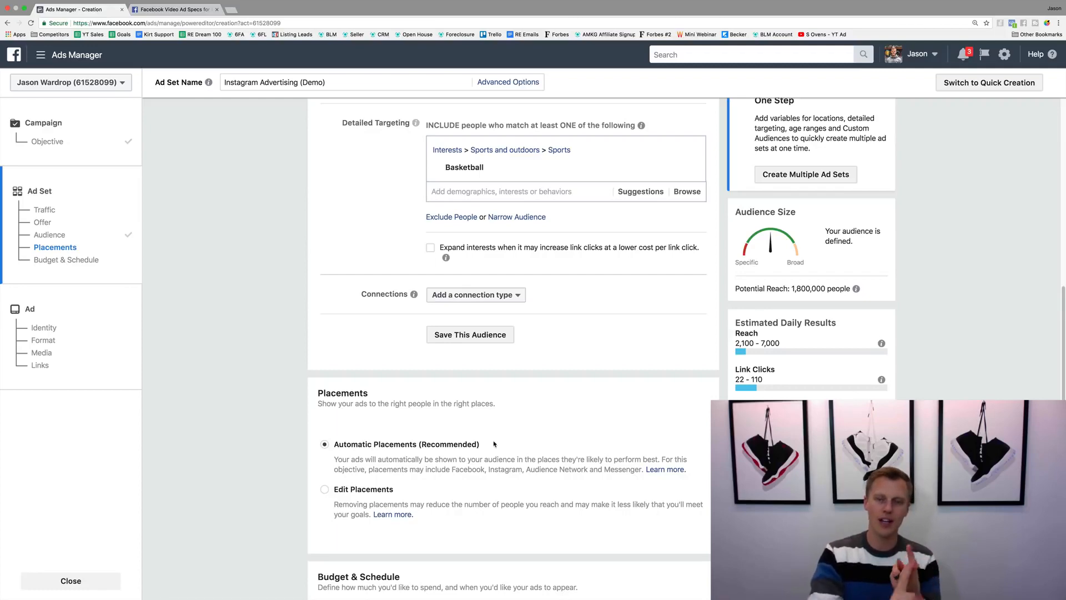
left_click(324, 489)
scroll(277, 447, "down", 5)
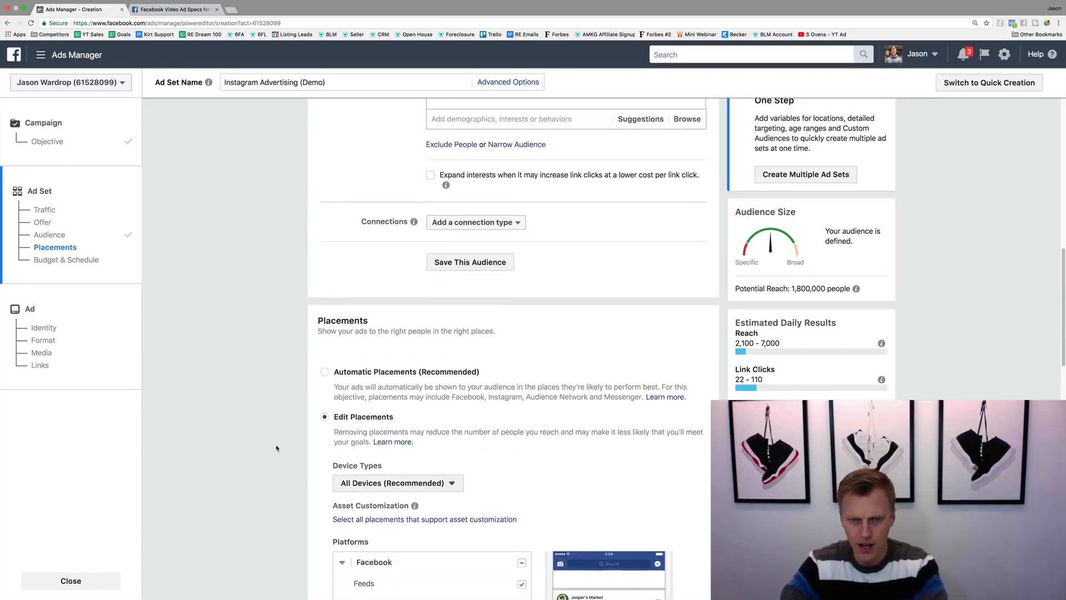
scroll(277, 448, "down", 2)
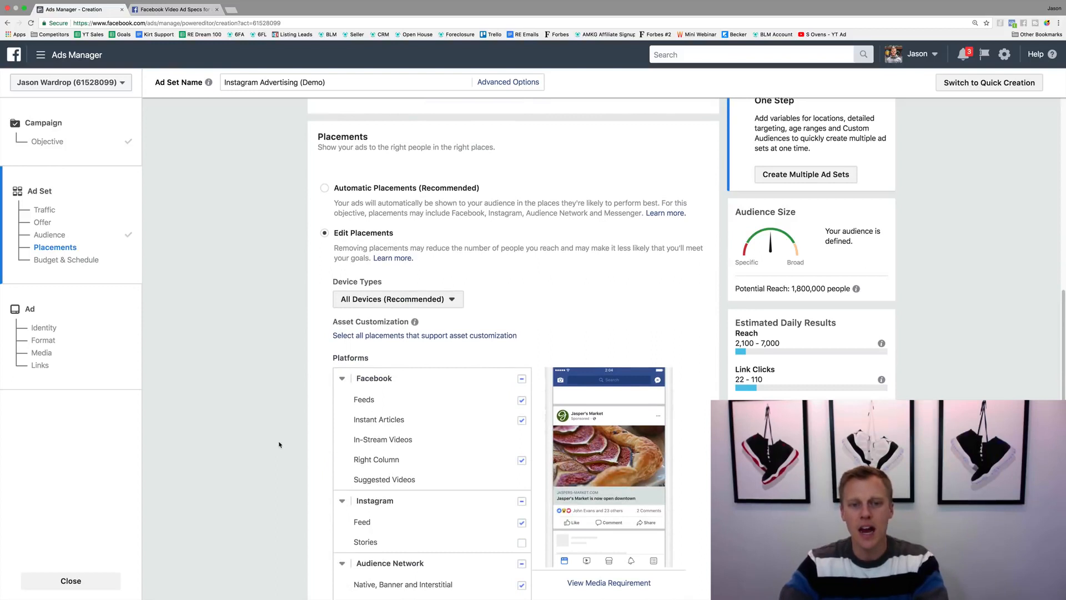
- Try the Mobile Only and Desktop Only device types for the placements and restore All Devices
left_click(385, 300)
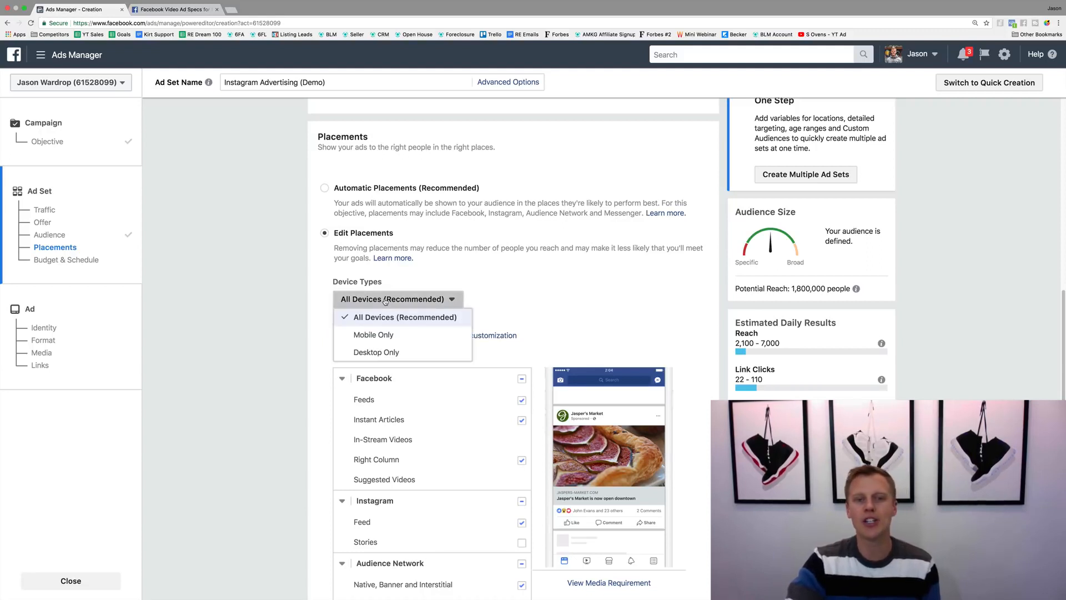
left_click(393, 334)
left_click(392, 303)
left_click(385, 352)
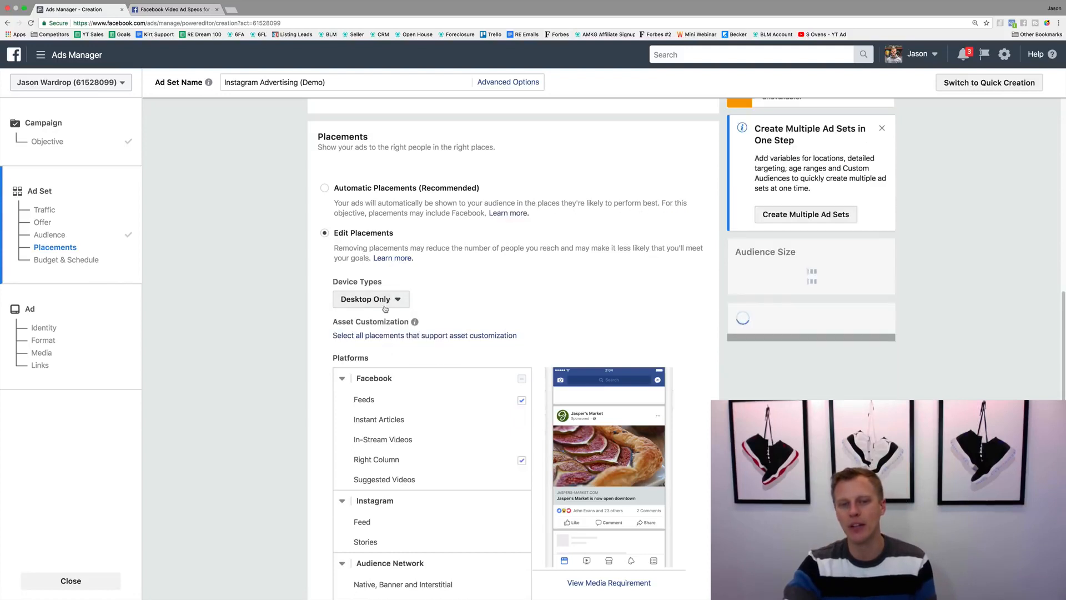
left_click(384, 299)
left_click(387, 317)
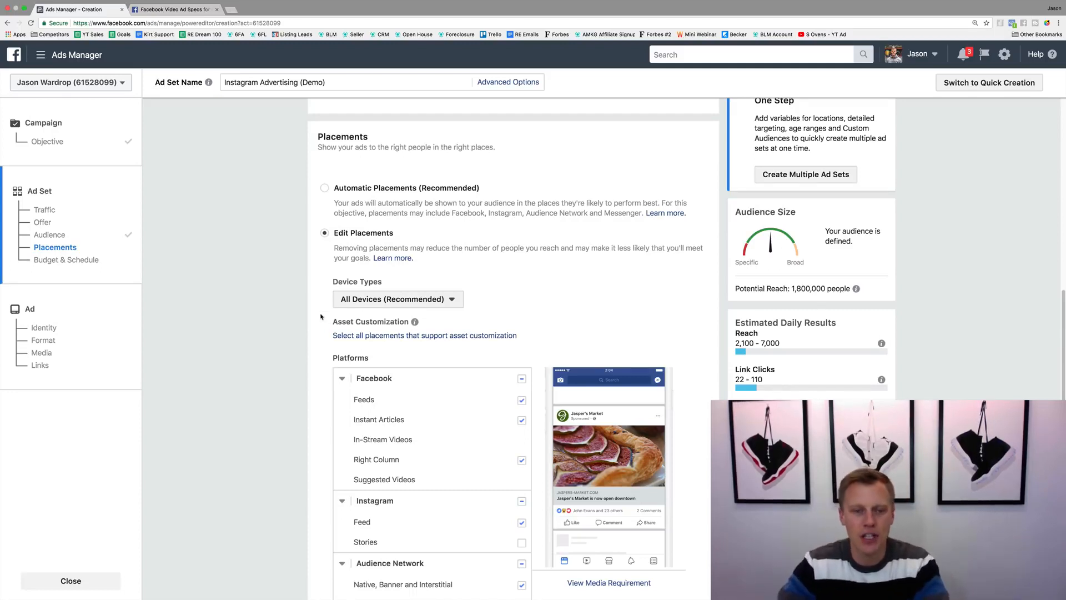
- Deselect the Facebook, Audience Network and Messenger platforms, keeping only the Instagram Feed placement
scroll(300, 321, "down", 2)
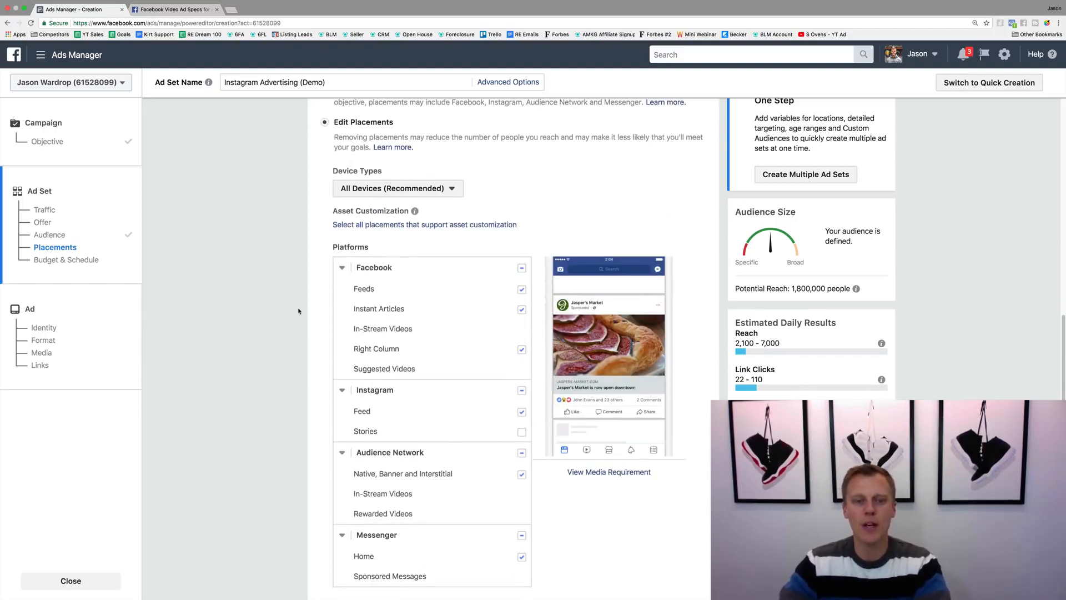
left_click(522, 268)
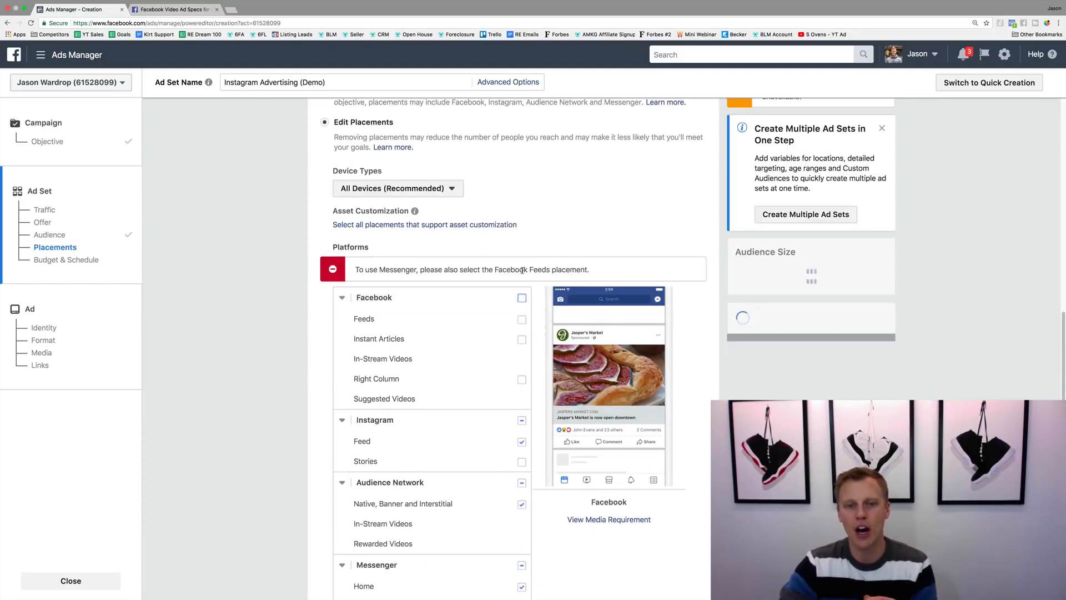
left_click(522, 483)
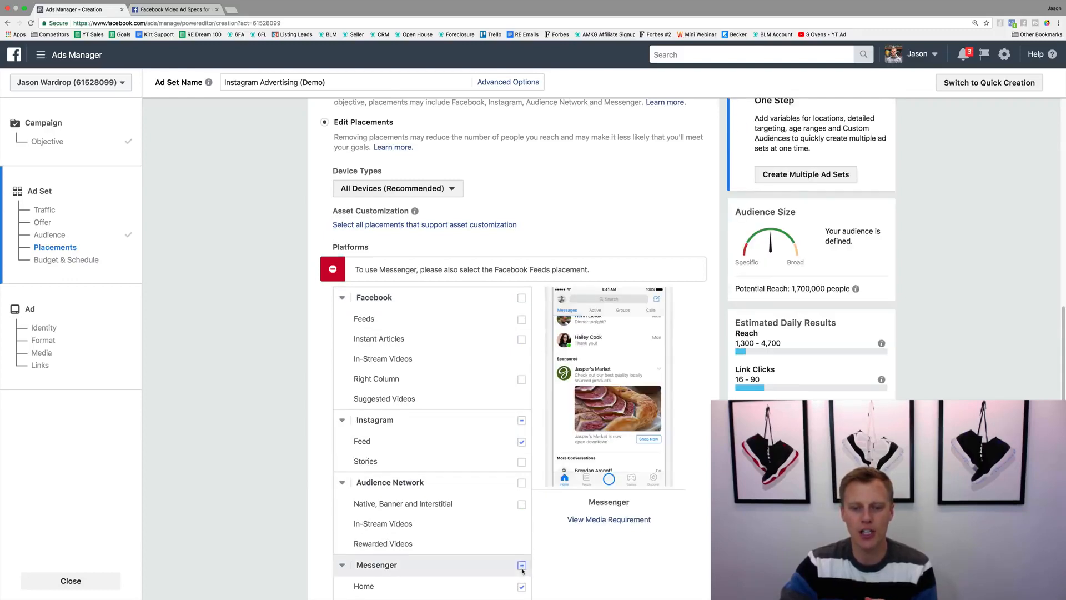
left_click(522, 566)
scroll(389, 472, "down", 2)
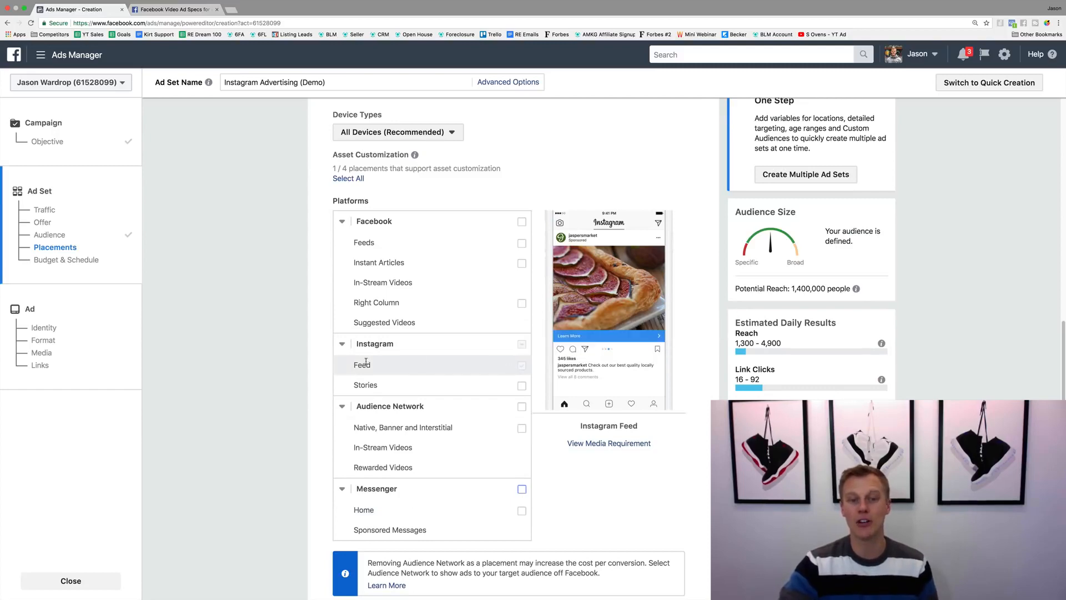
- Check the allowed video length for the Instagram Feed placement in the Facebook video ad specs guide
left_click(189, 11)
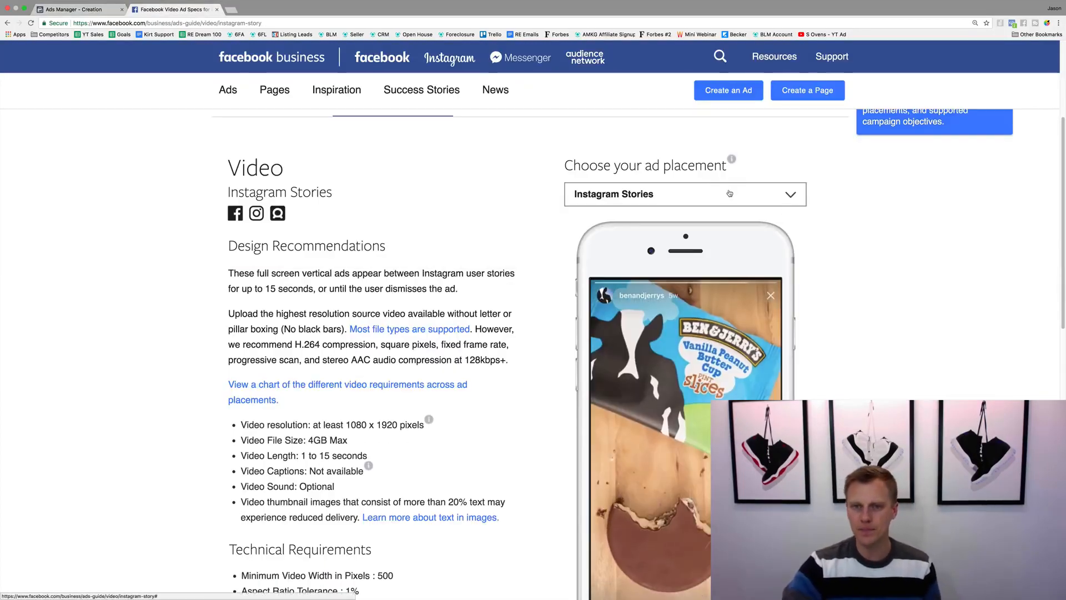
left_click(728, 197)
left_click(696, 352)
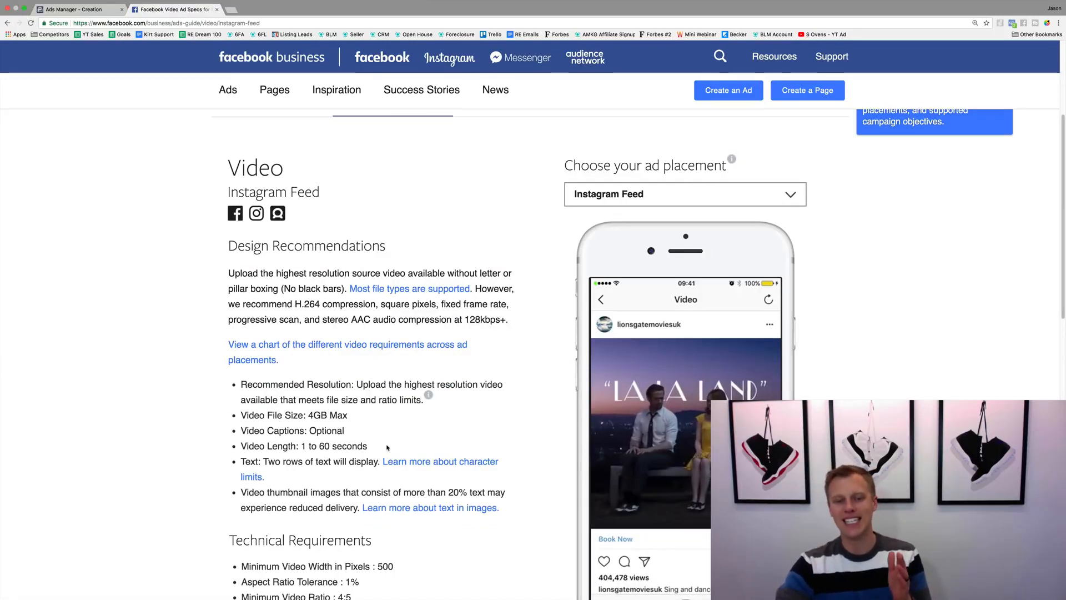
left_click_drag(368, 447, 235, 447)
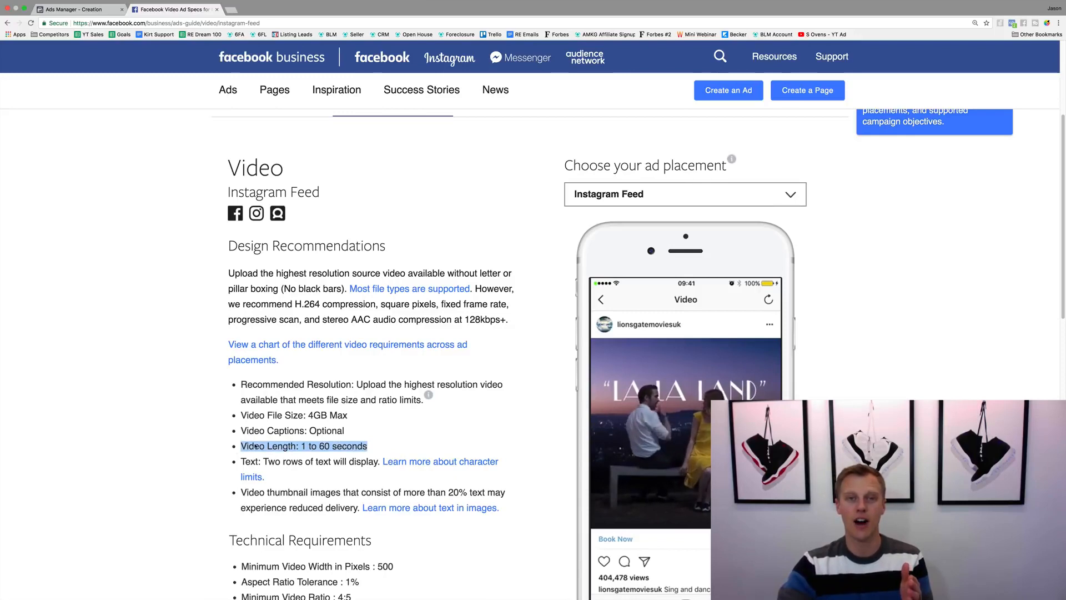
- Return to Ads Manager and include Instagram Stories alongside Feed in the ad placements
left_click(75, 9)
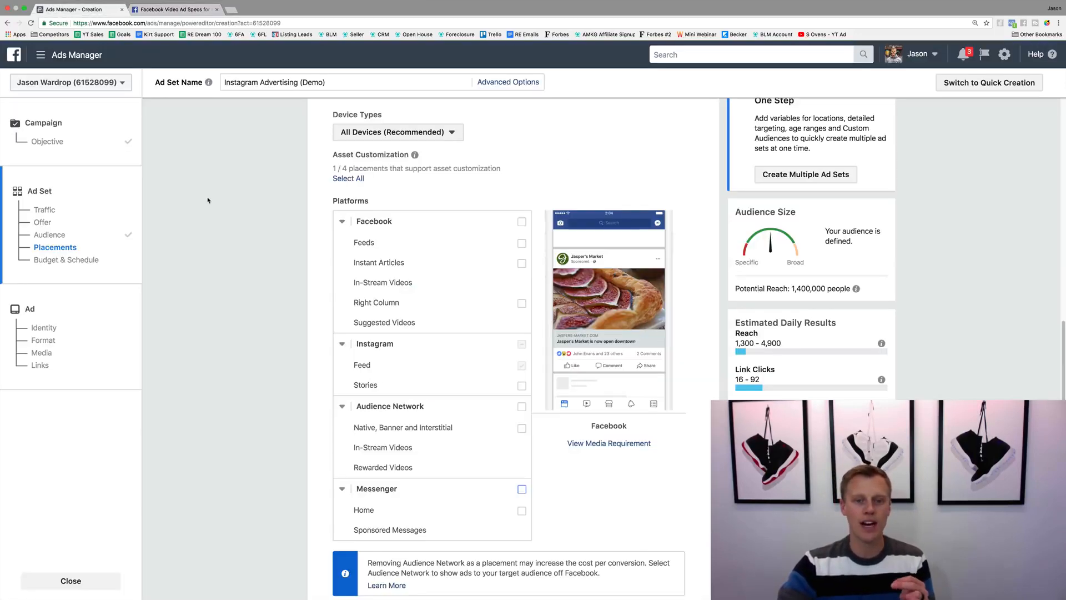
left_click(522, 386)
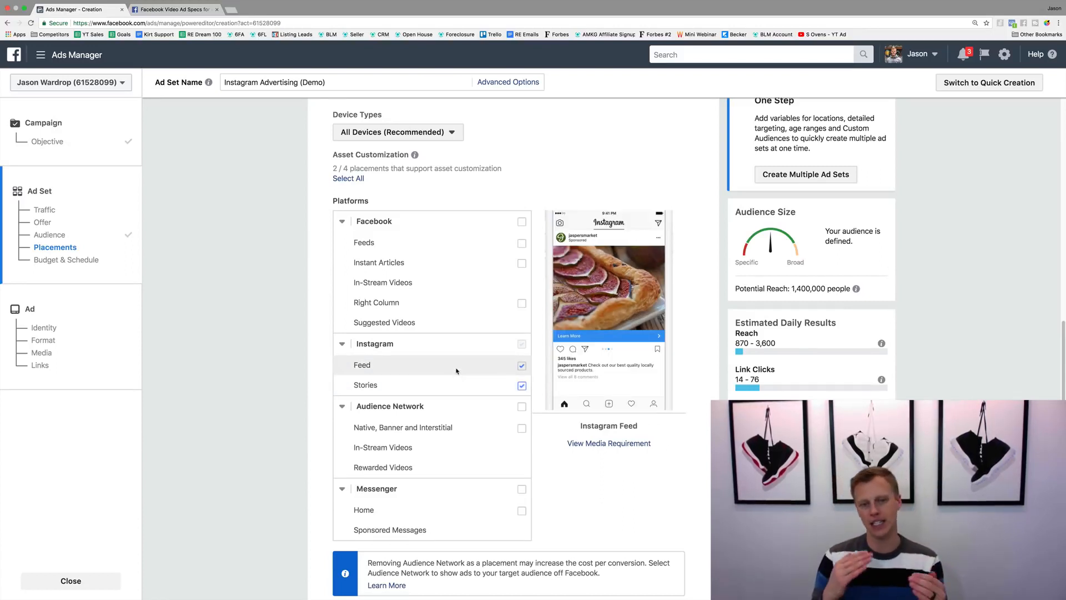
left_click(523, 387)
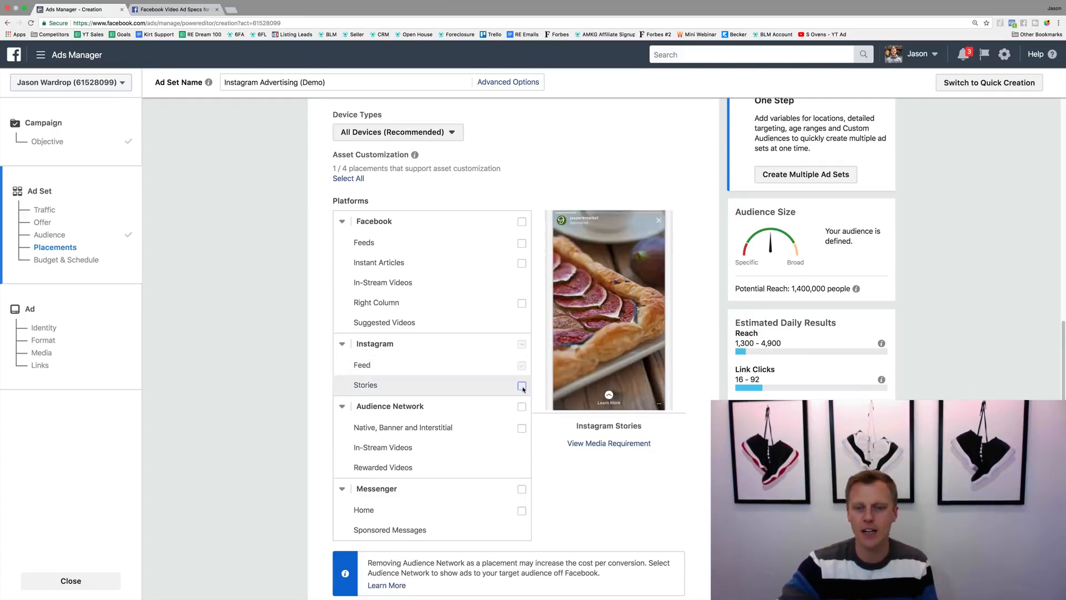
left_click(522, 385)
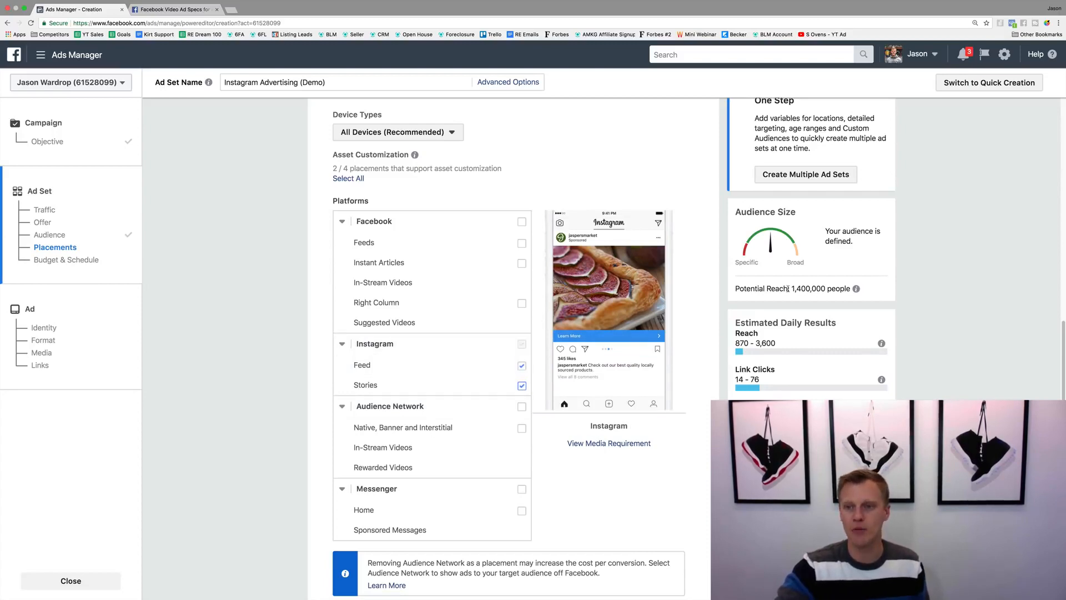
- Try a lifetime budget of $100.00 for the ad set and switch back to a daily budget
scroll(693, 321, "down", 8)
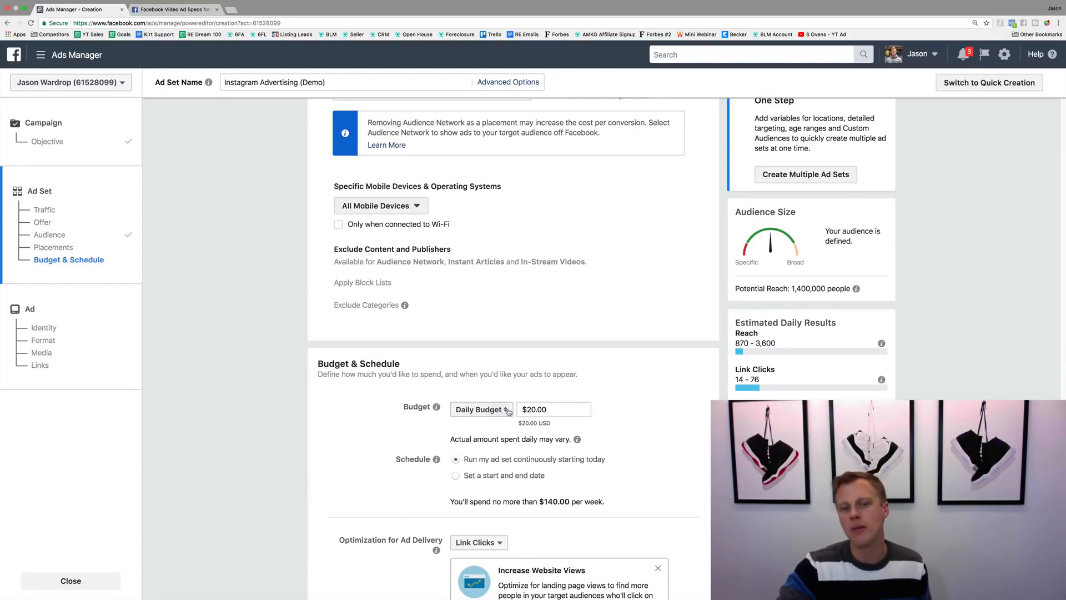
left_click(477, 410)
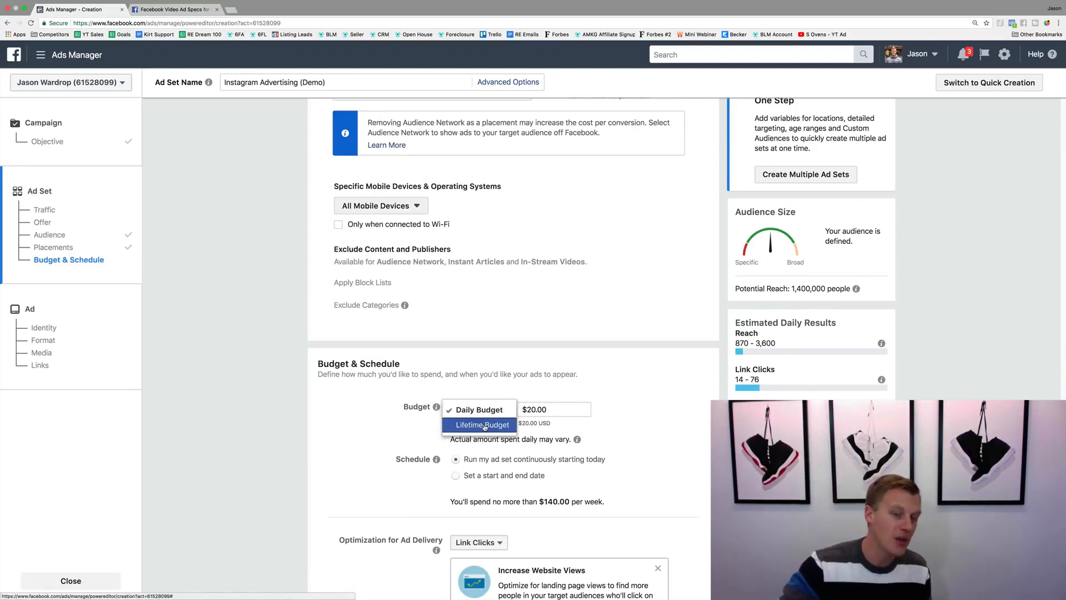
left_click(687, 398)
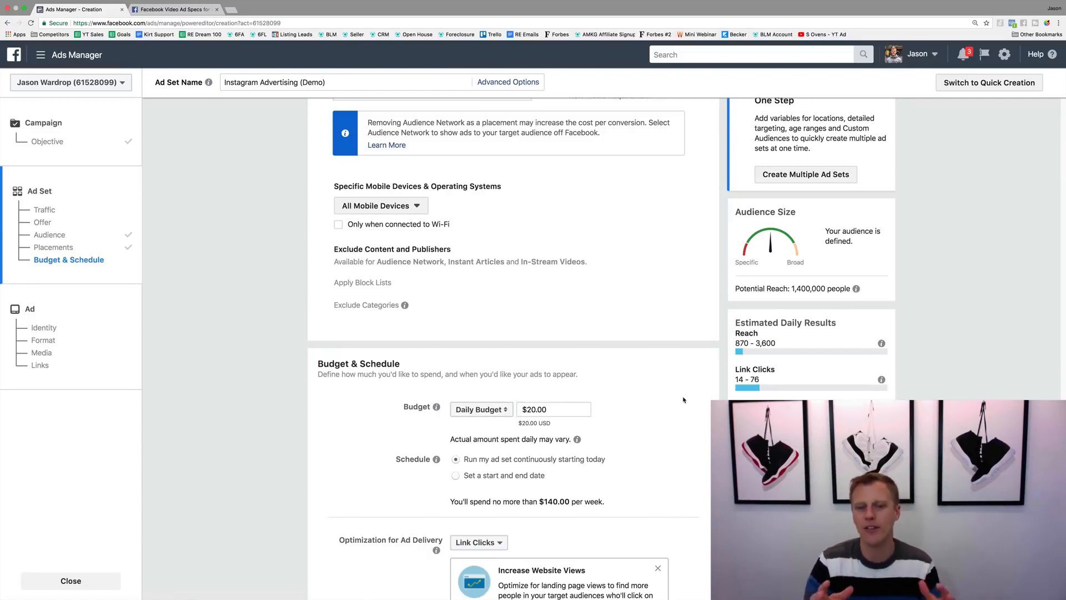
left_click(481, 409)
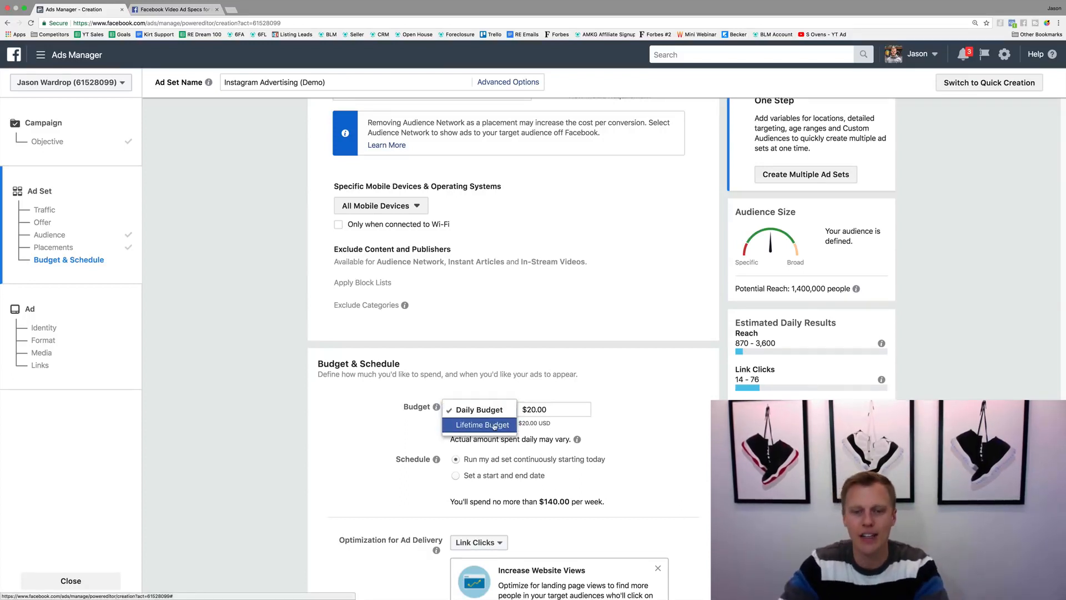
left_click(489, 423)
double_click(546, 409)
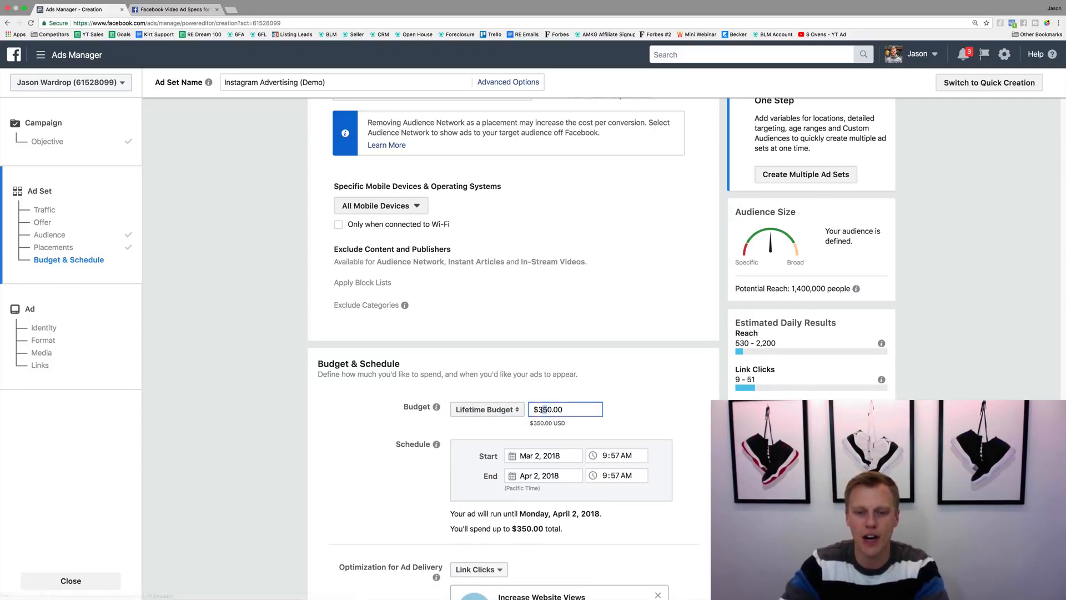
type("1000")
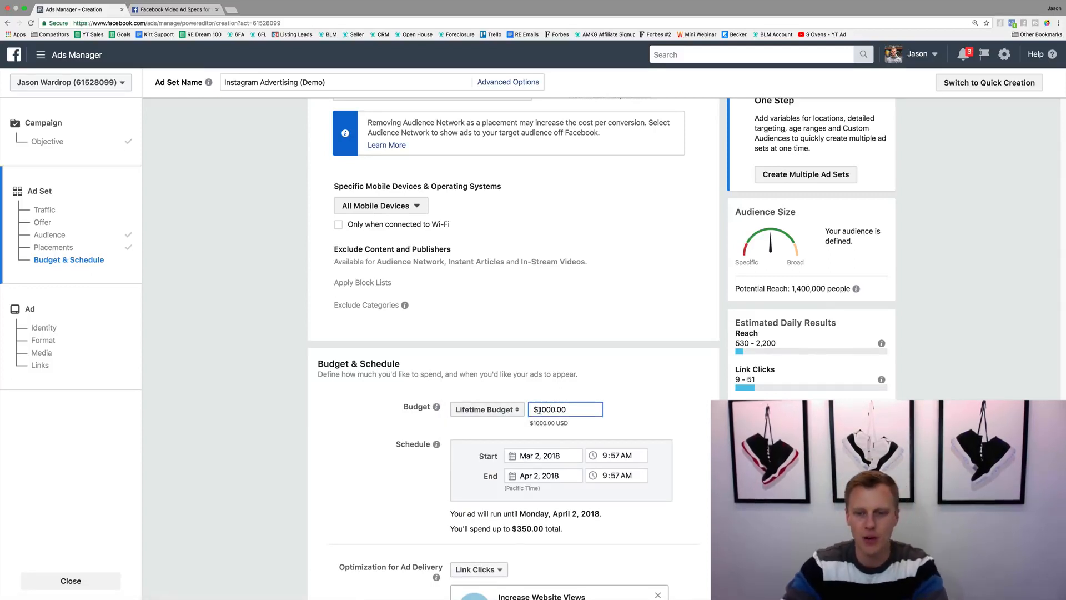
key("BackSpace")
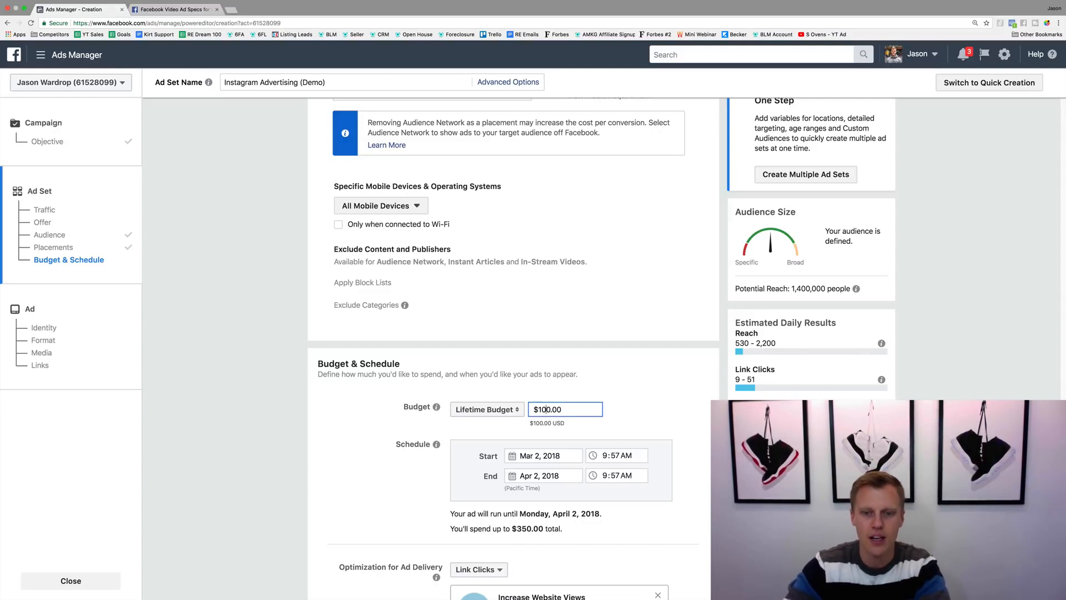
left_click(683, 384)
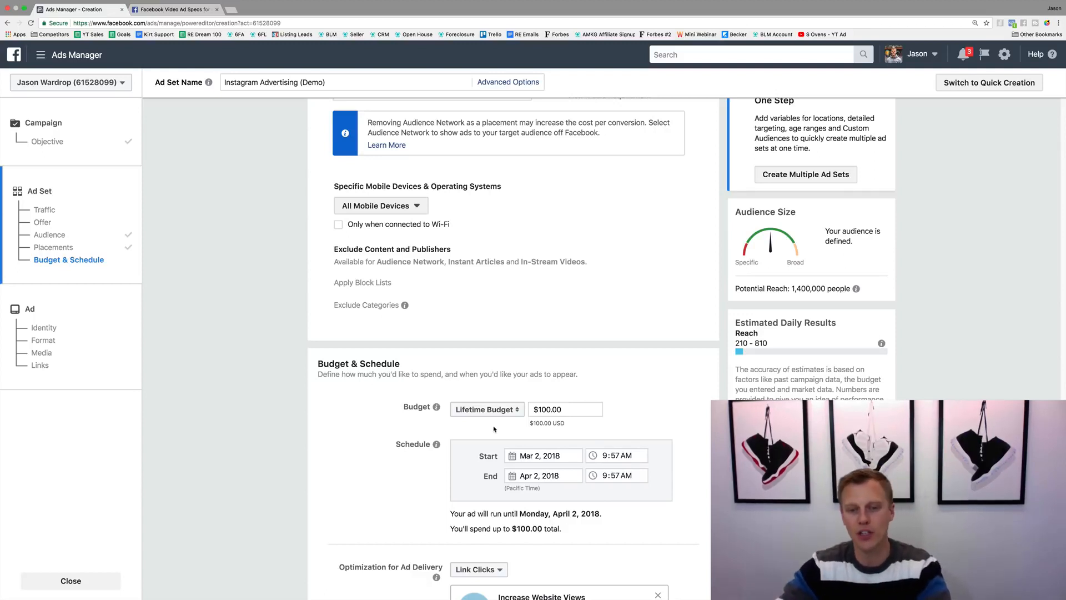
left_click(485, 409)
left_click(484, 396)
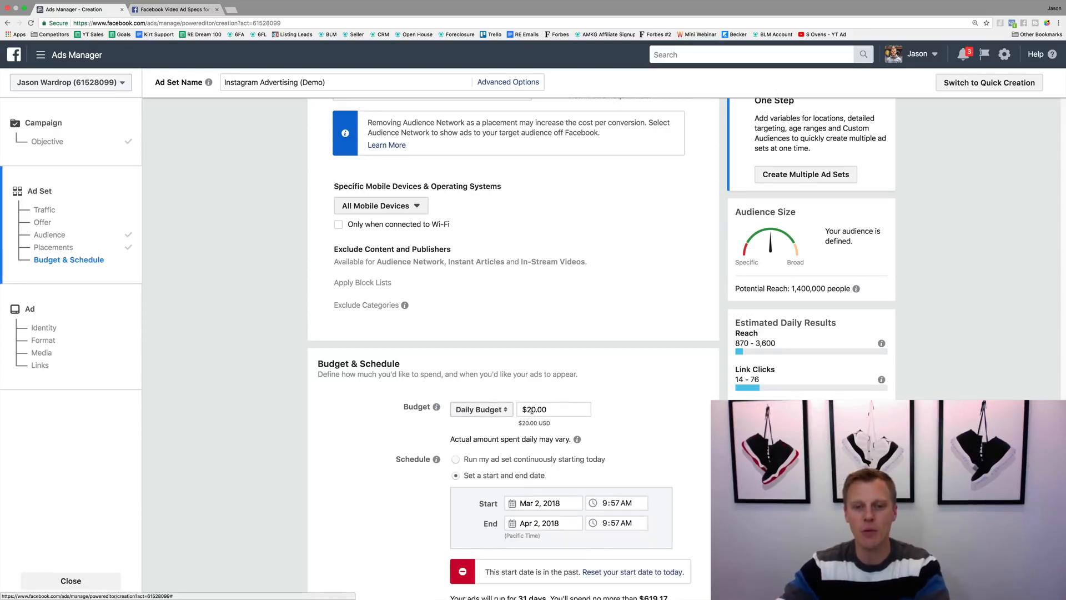
- Set the ad set's daily budget to $10.00 and schedule it to run continuously starting today
left_click_drag(532, 410, 527, 410)
type("1")
left_click(651, 409)
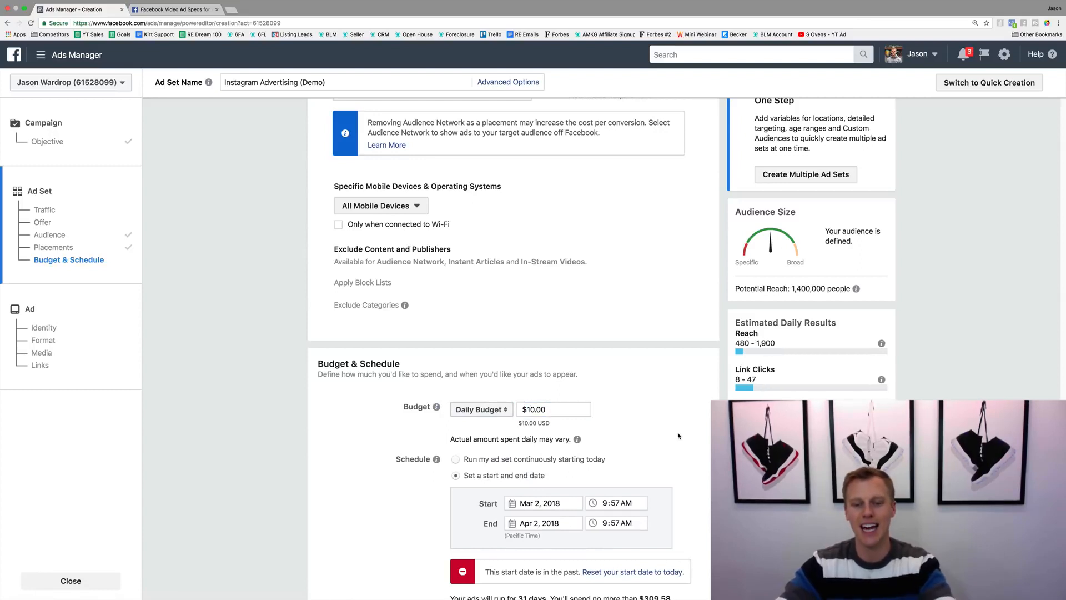
left_click(456, 460)
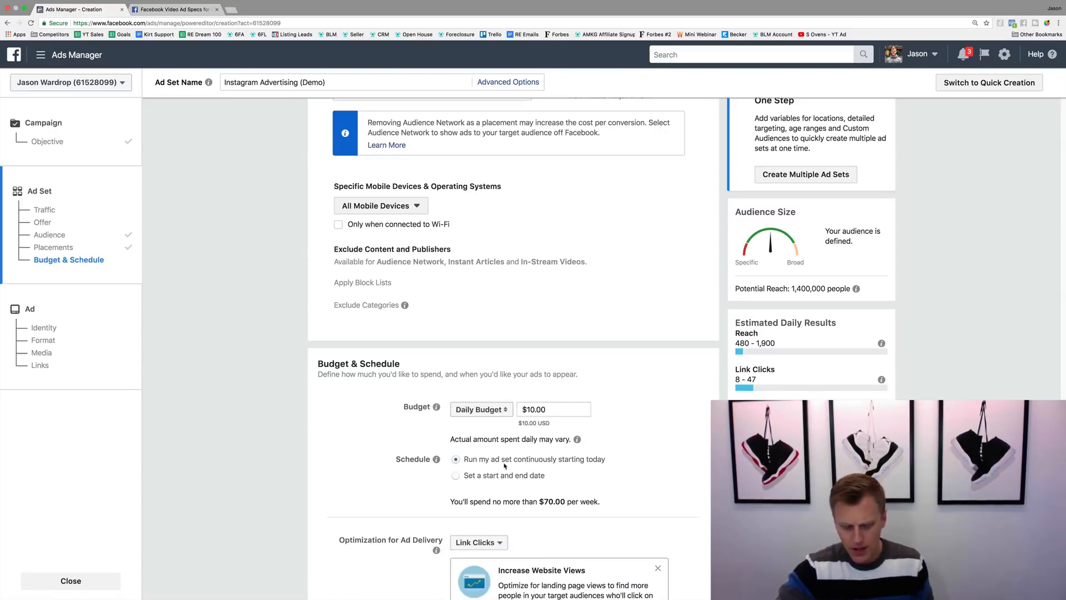
- Keep ad delivery optimized for Link Clicks and continue to the ad creation page
scroll(505, 465, "down", 5)
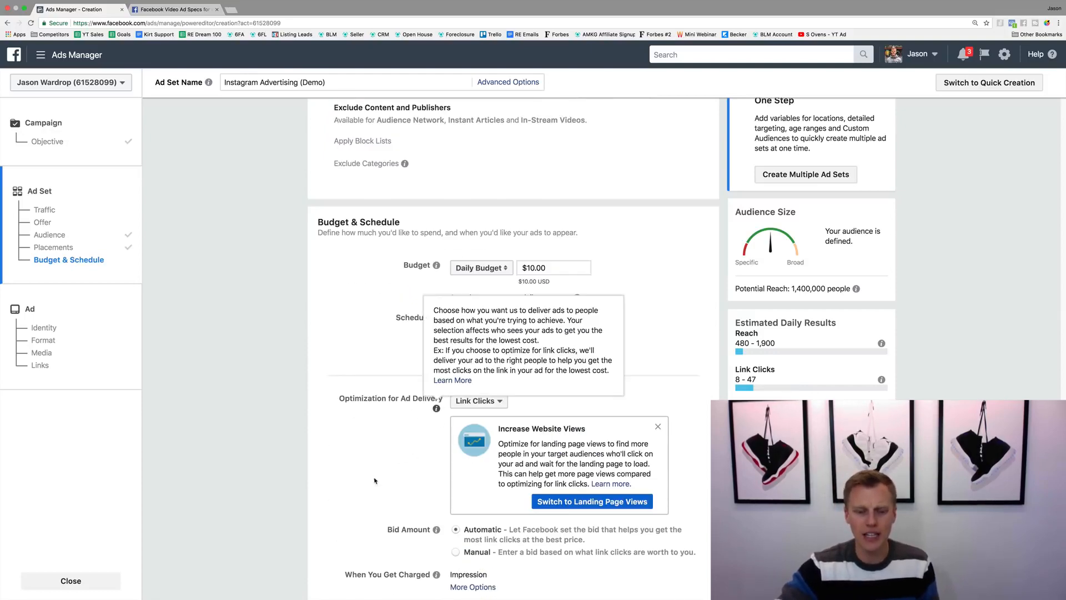
scroll(375, 481, "down", 6)
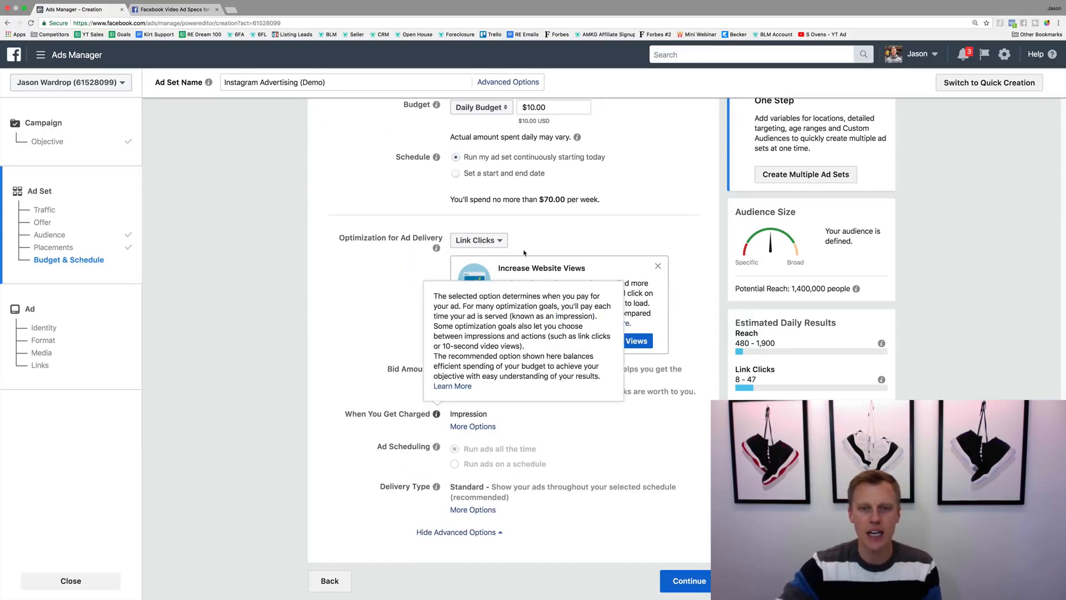
left_click(495, 241)
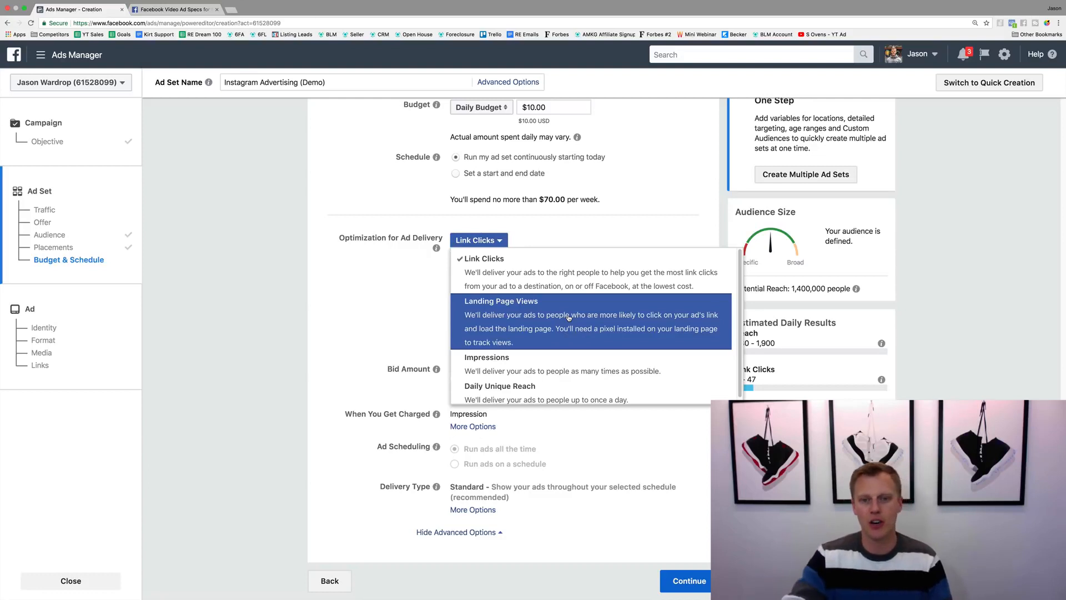
left_click(569, 280)
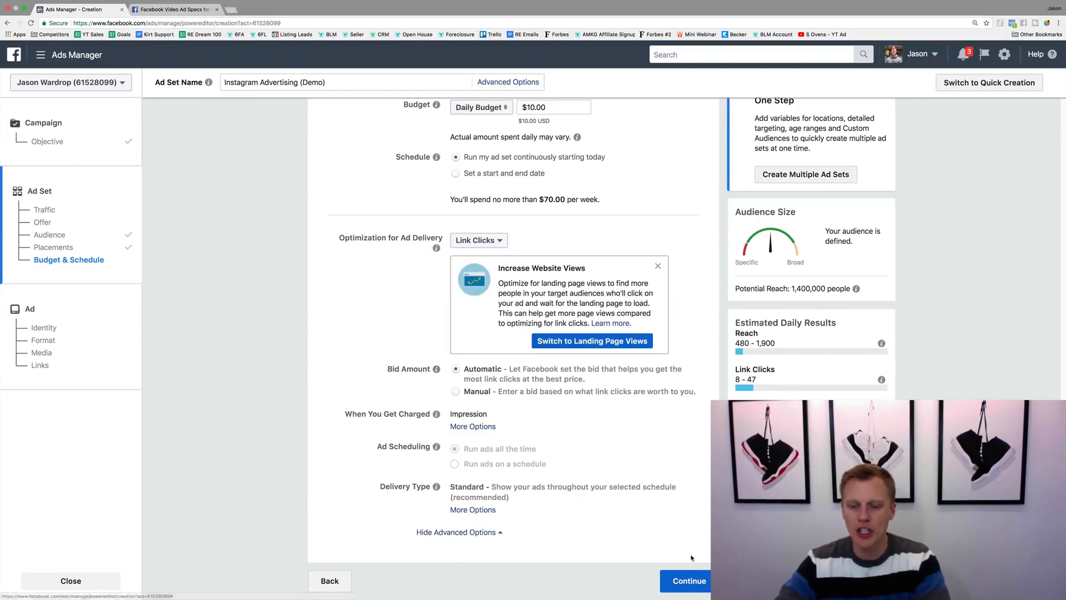
left_click(682, 580)
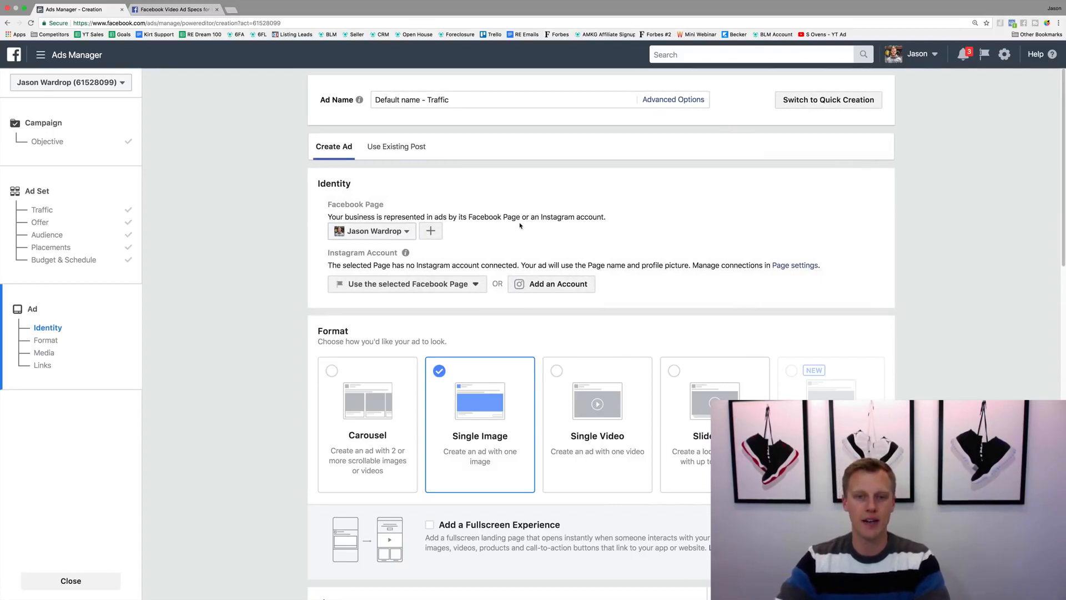
- View the existing-account and new-account options for connecting an Instagram account, and leave without connecting one
left_click(553, 287)
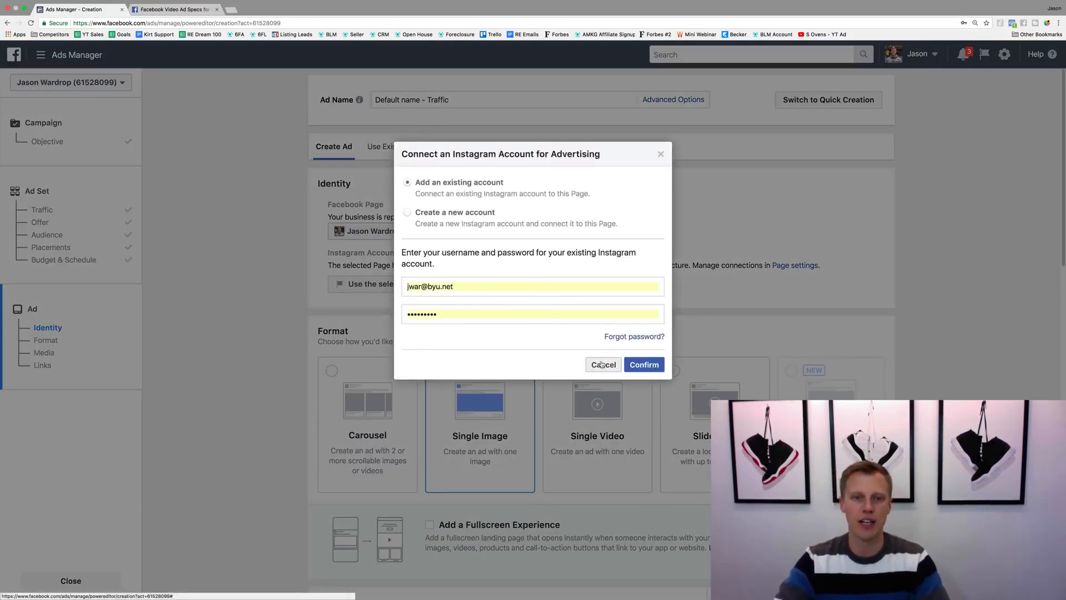
left_click(408, 213)
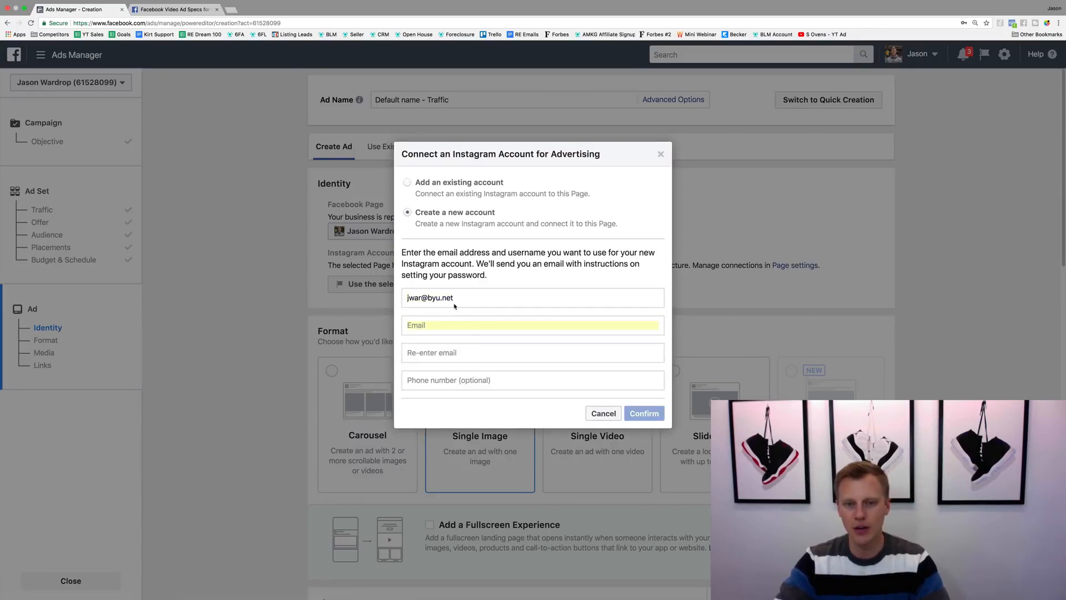
left_click(603, 414)
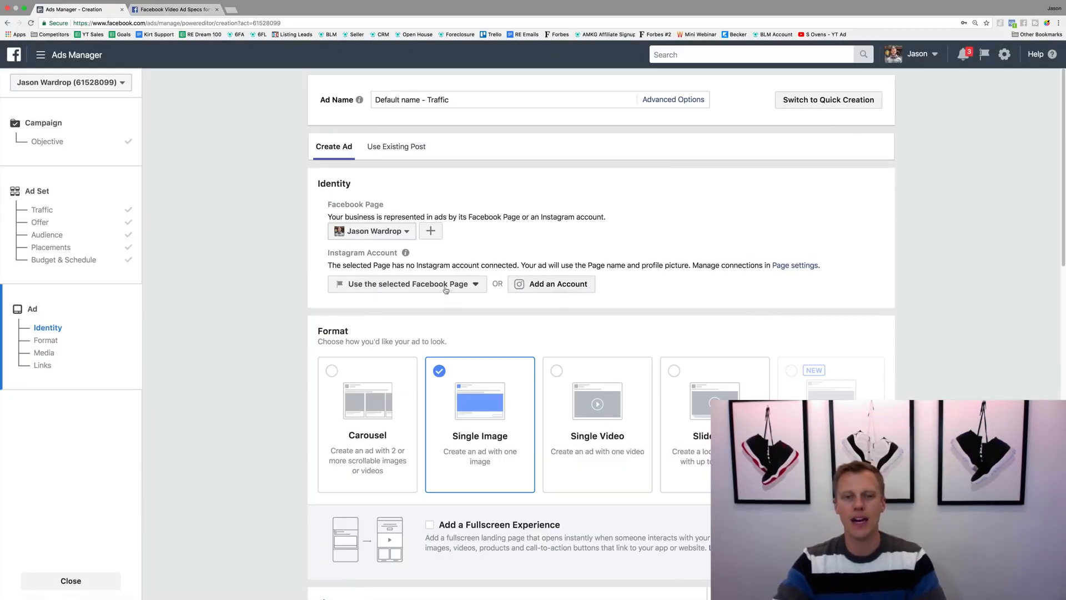
- Choose the Single Video ad format and keep the selected Facebook Page as the ad's Instagram identity
scroll(430, 303, "down", 5)
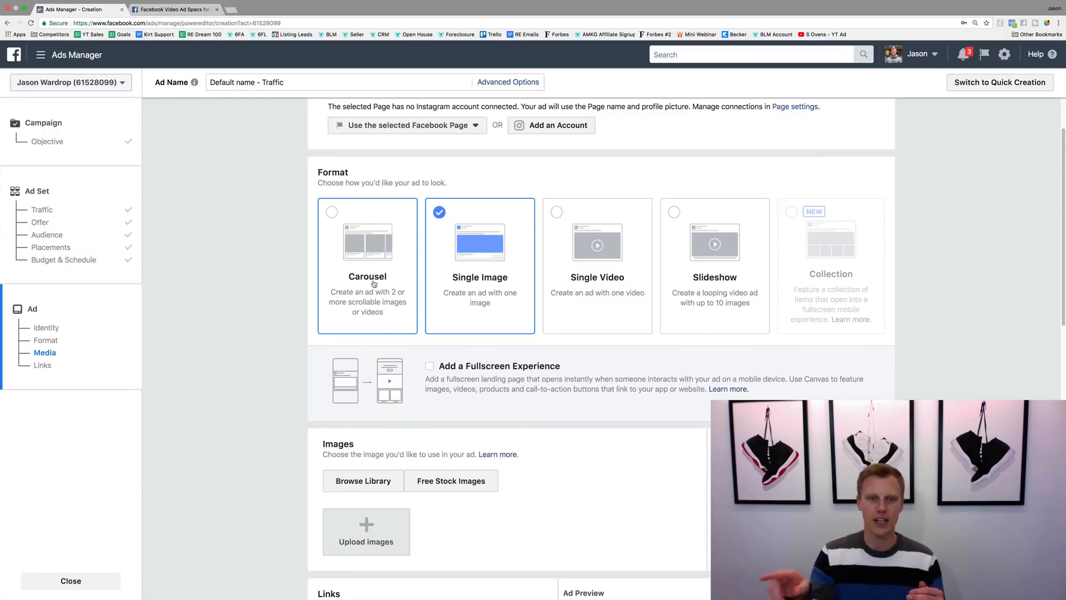
left_click(591, 257)
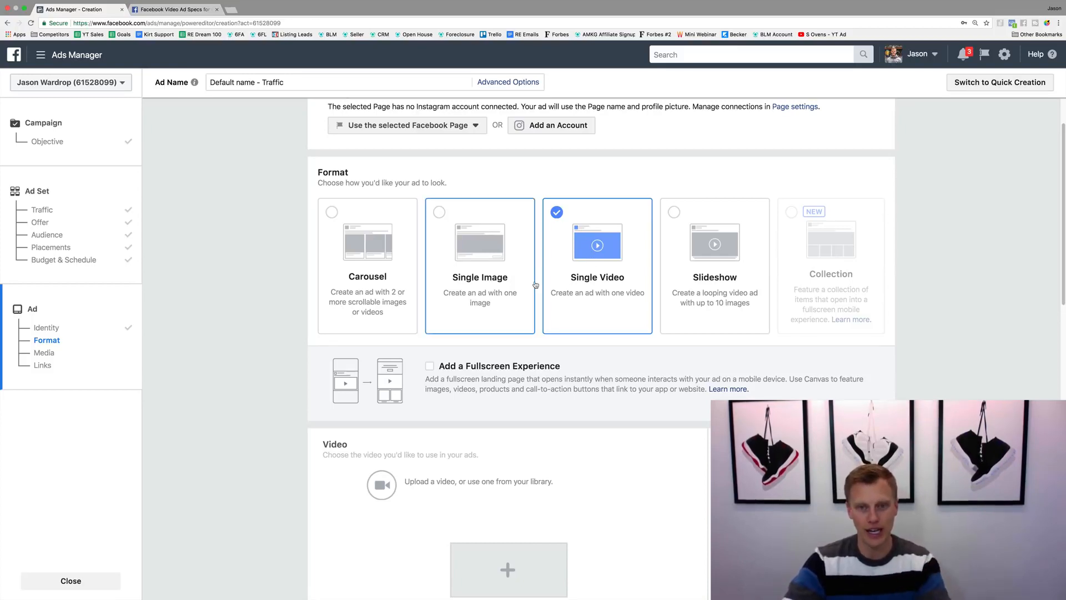
scroll(555, 276, "up", 3)
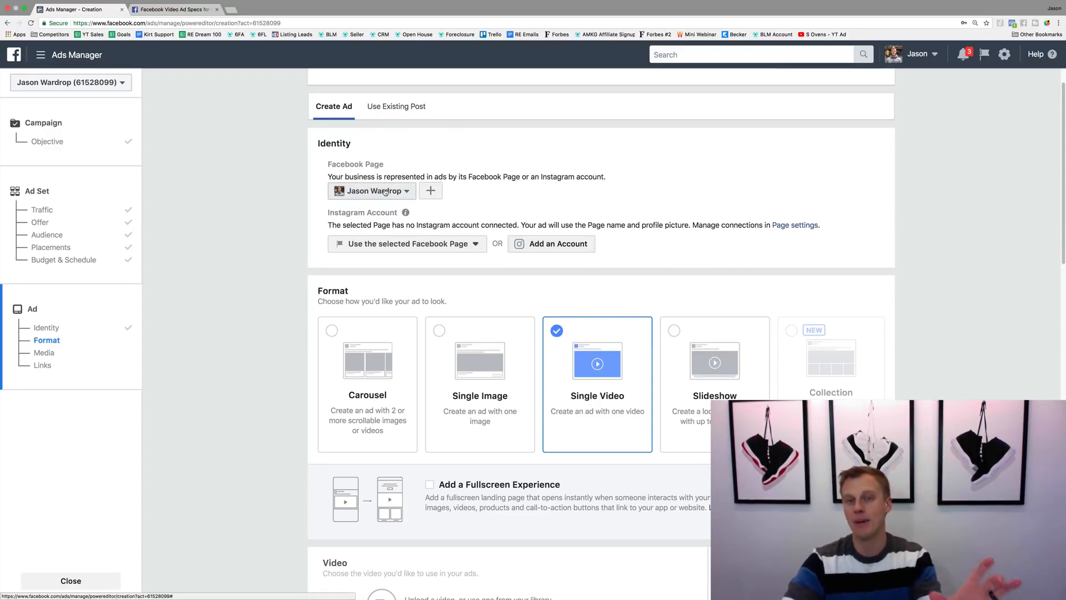
left_click(404, 245)
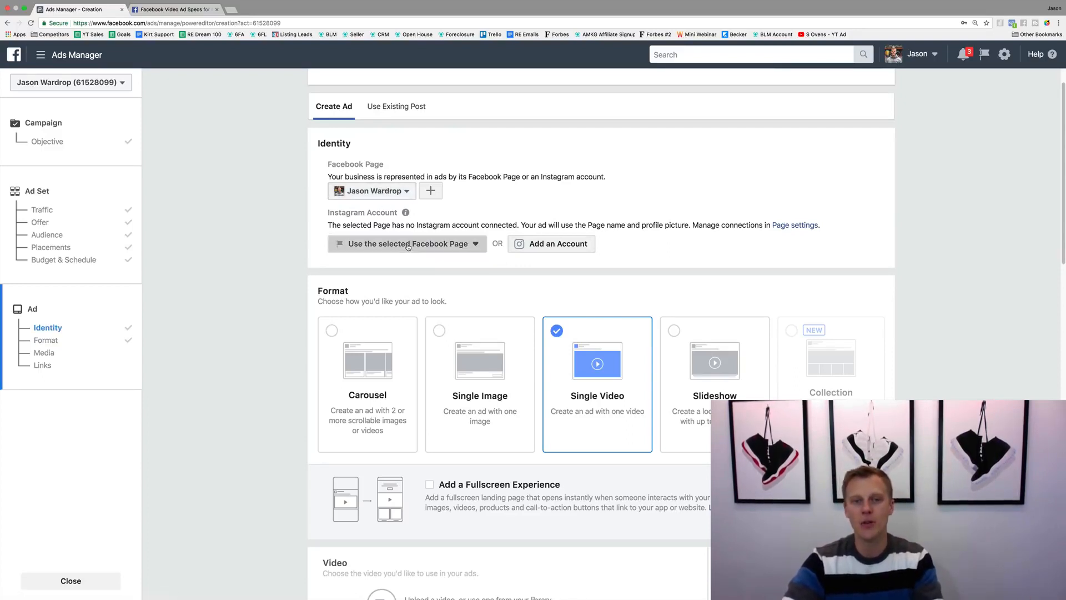
left_click(456, 279)
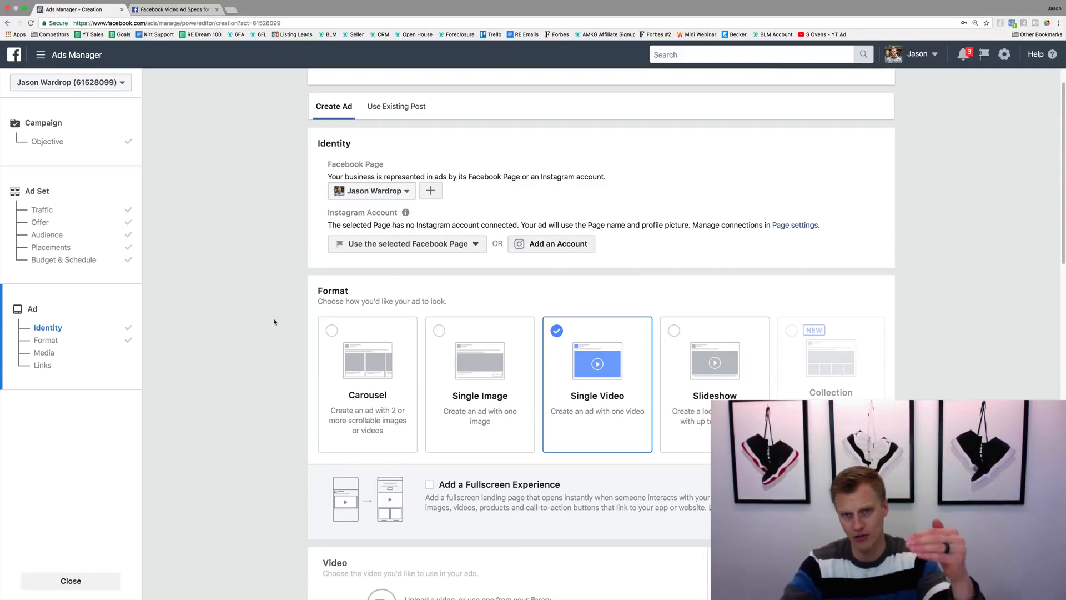
- Add the 0:10 house interior video from the account's video library to the ad
scroll(274, 321, "down", 5)
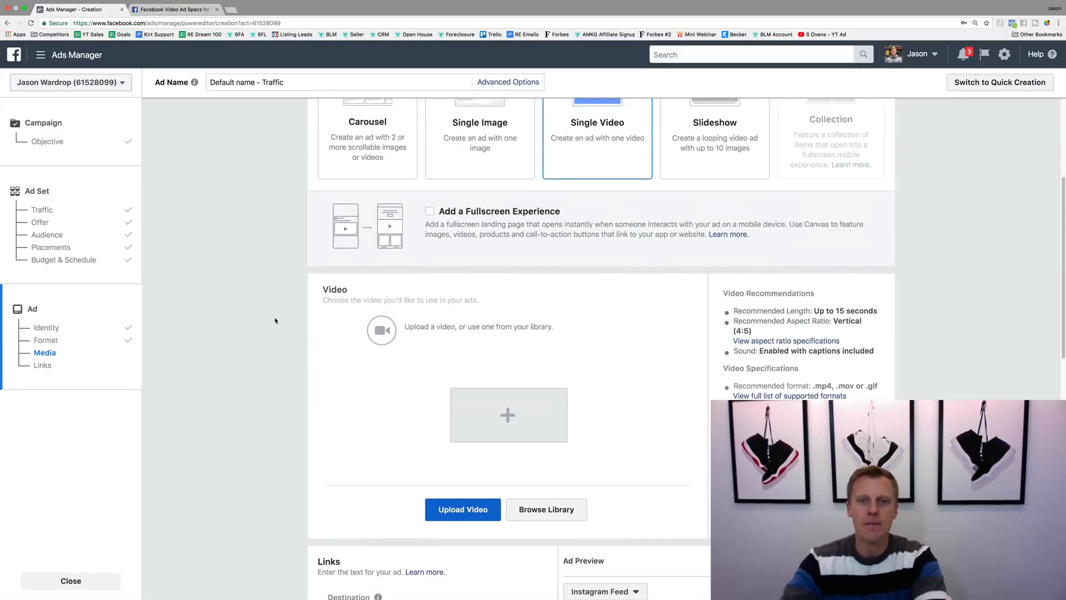
scroll(275, 320, "down", 2)
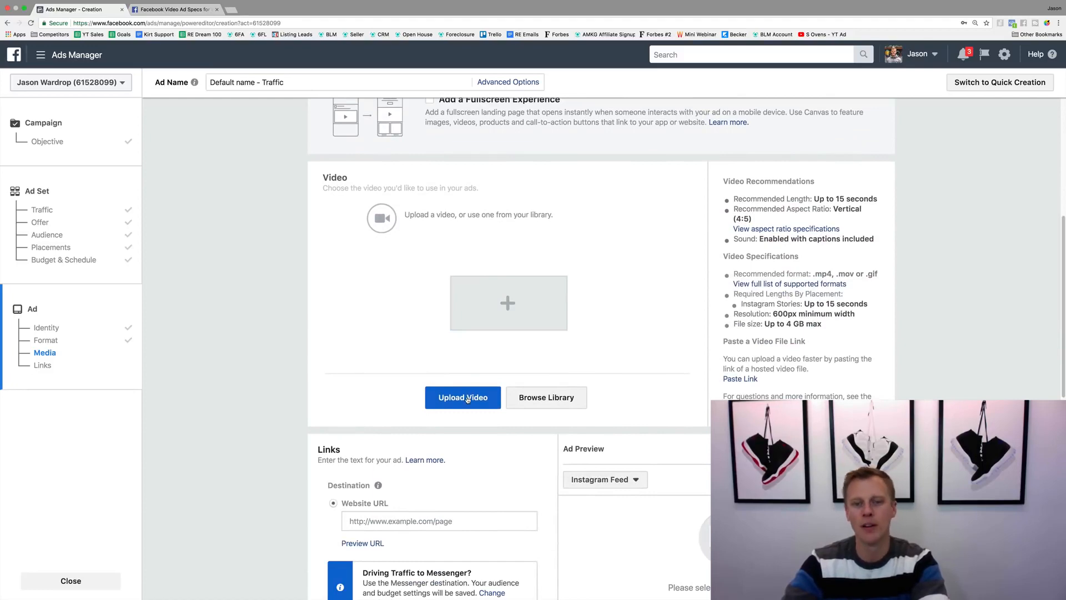
left_click(546, 397)
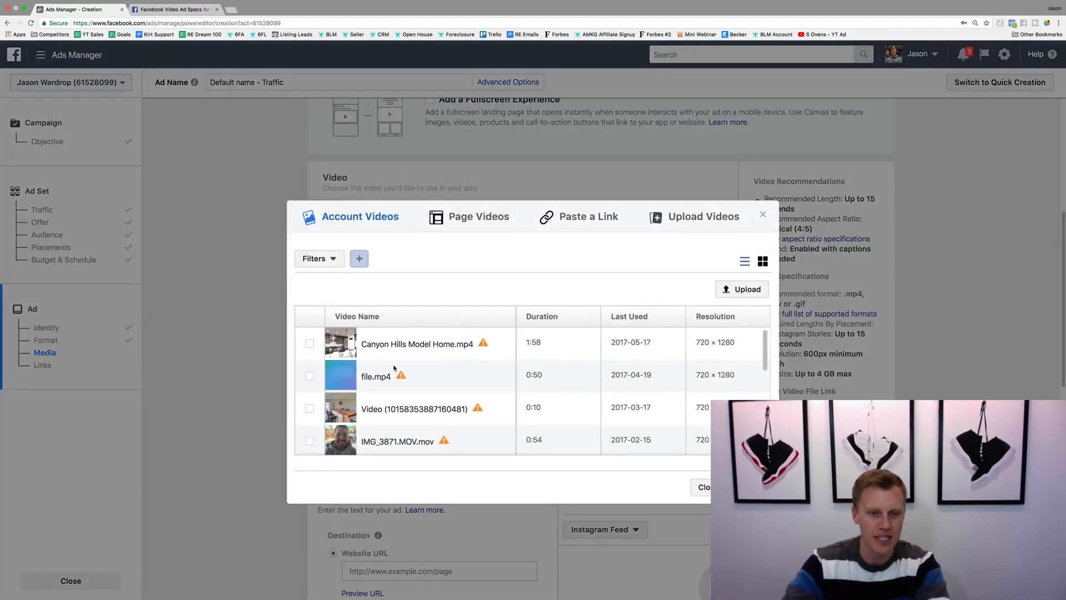
left_click(309, 376)
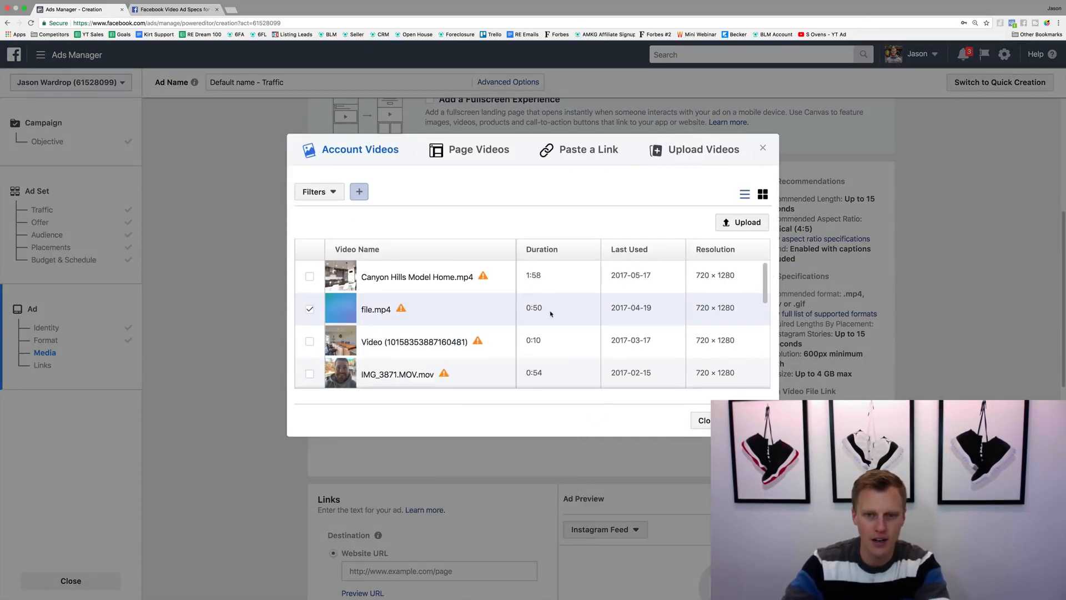
left_click(309, 342)
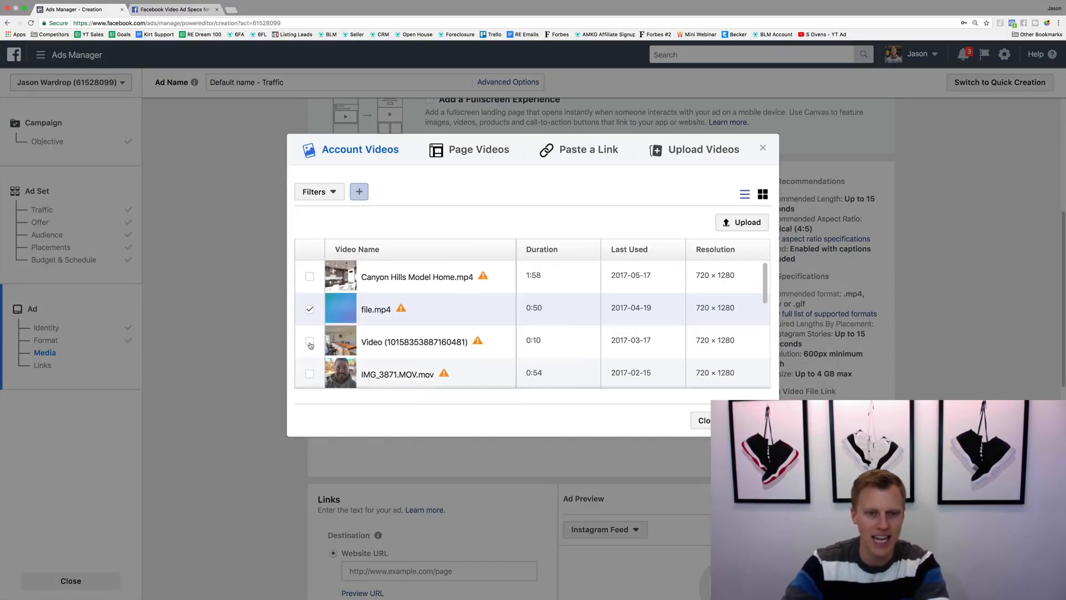
left_click(750, 420)
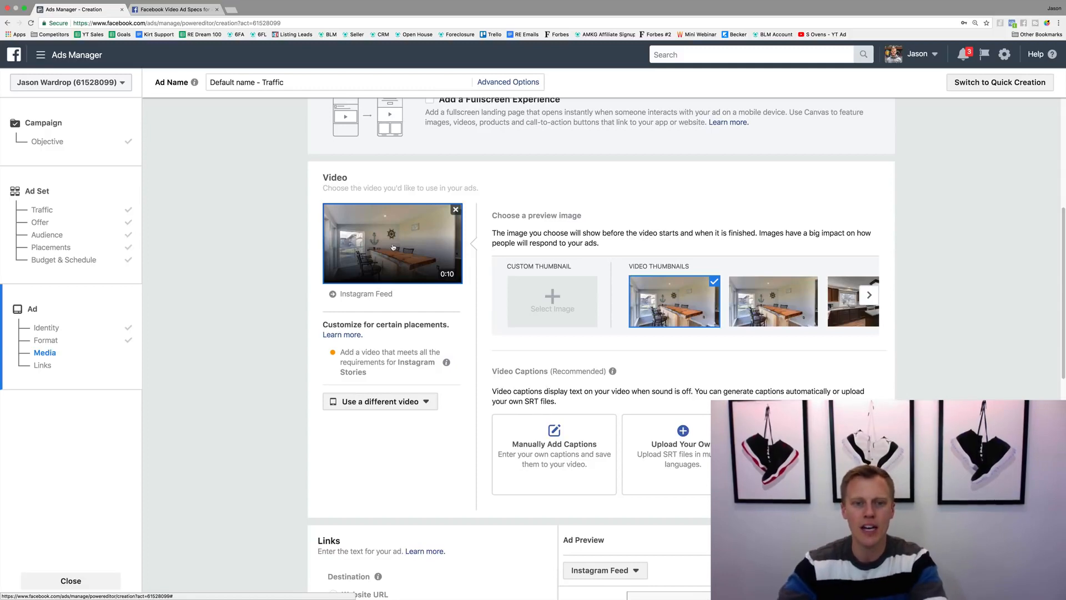
scroll(395, 245, "down", 5)
scroll(393, 247, "down", 2)
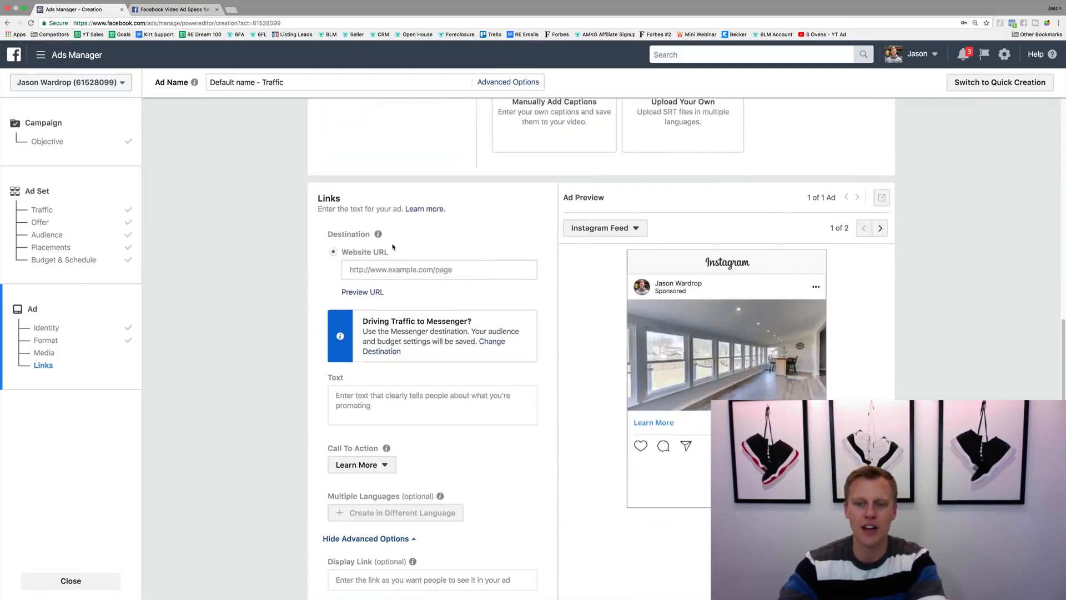
left_click(379, 270)
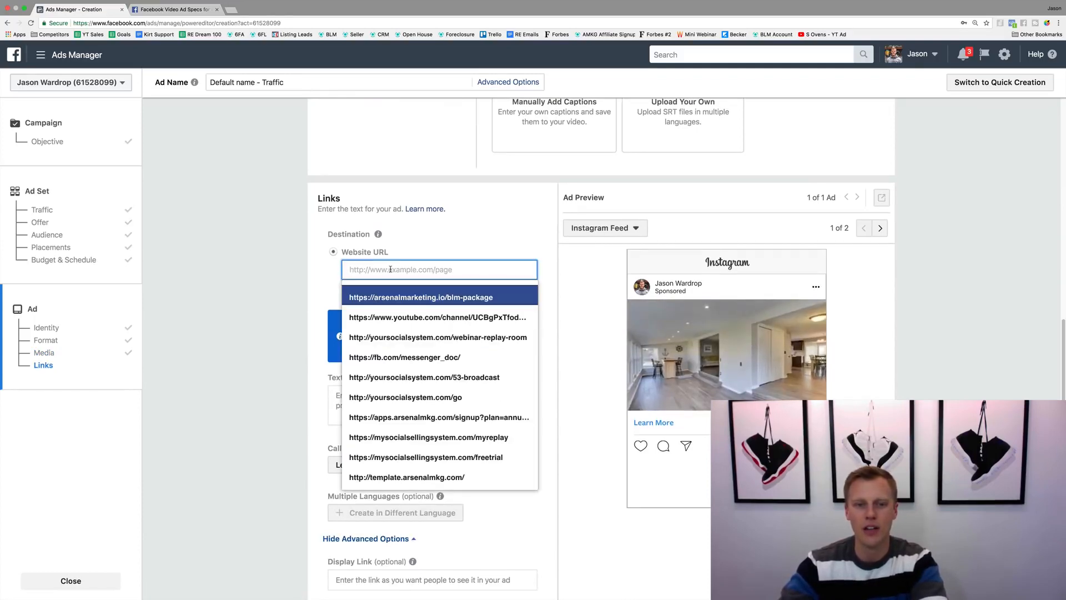
left_click(230, 9)
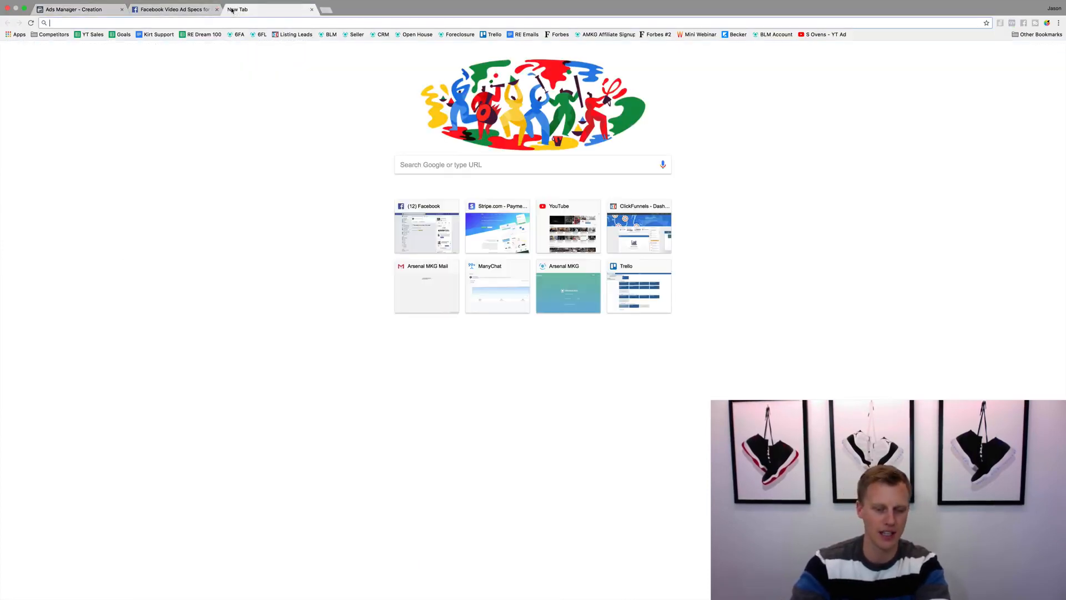
type("google")
key("Return")
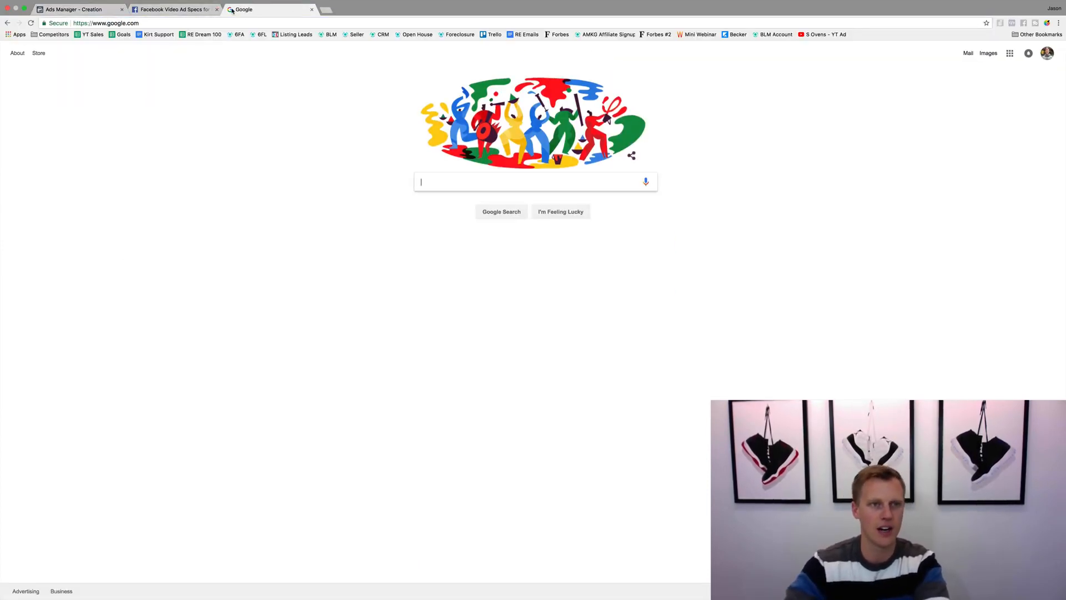
left_click(141, 23)
key("ctrl+c")
left_click(83, 10)
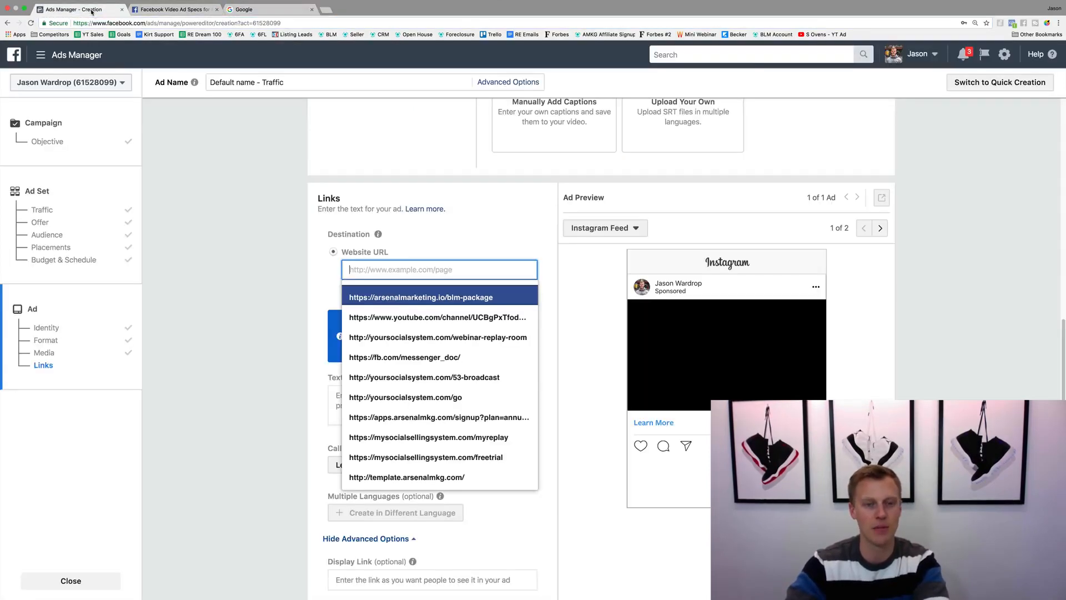
key("ctrl+v")
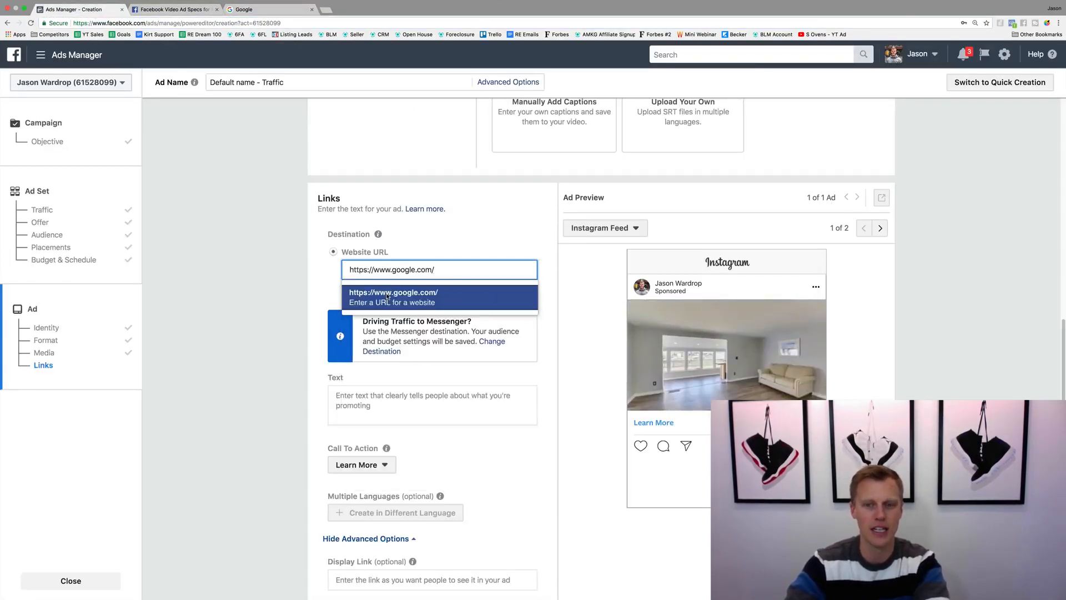
left_click(400, 289)
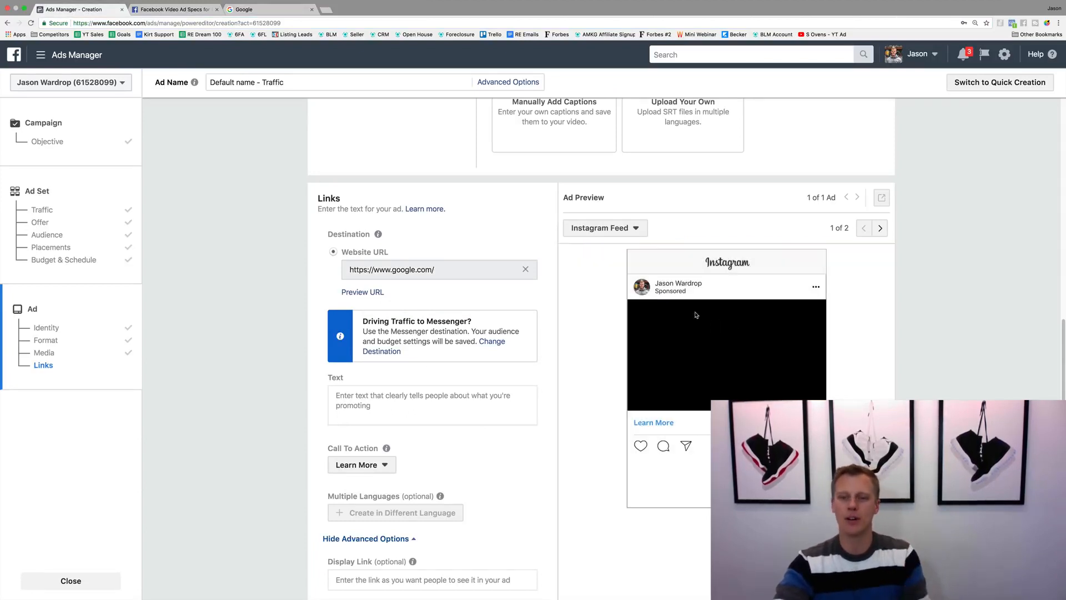
- Preview the ad in Instagram Stories and check the Instagram Stories requirements in the Facebook video ad specs guide
left_click(882, 231)
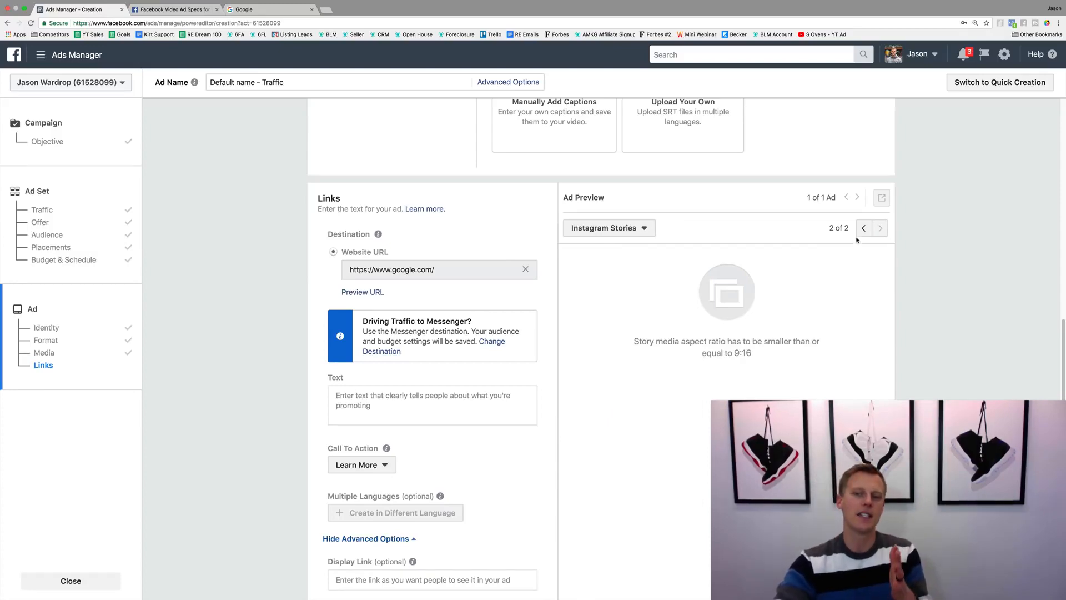
left_click(172, 9)
left_click(682, 194)
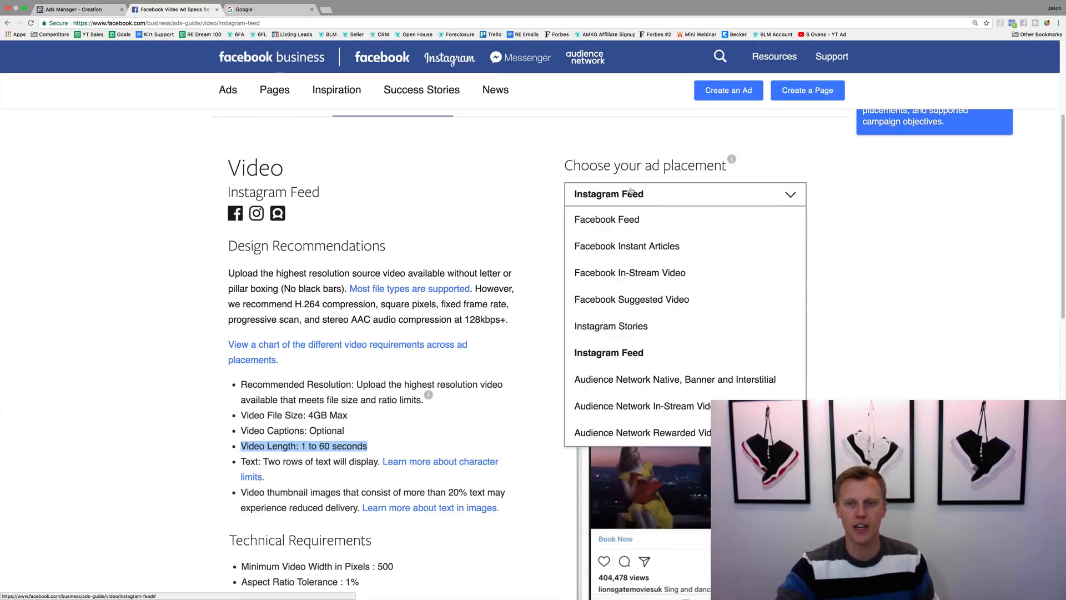
left_click(633, 326)
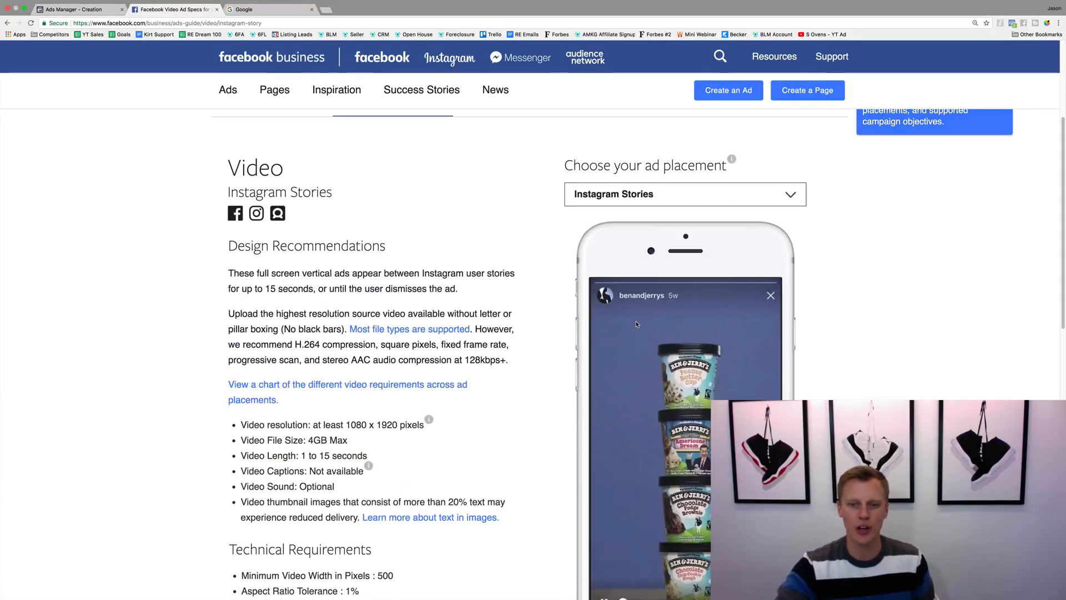
scroll(176, 389, "down", 2)
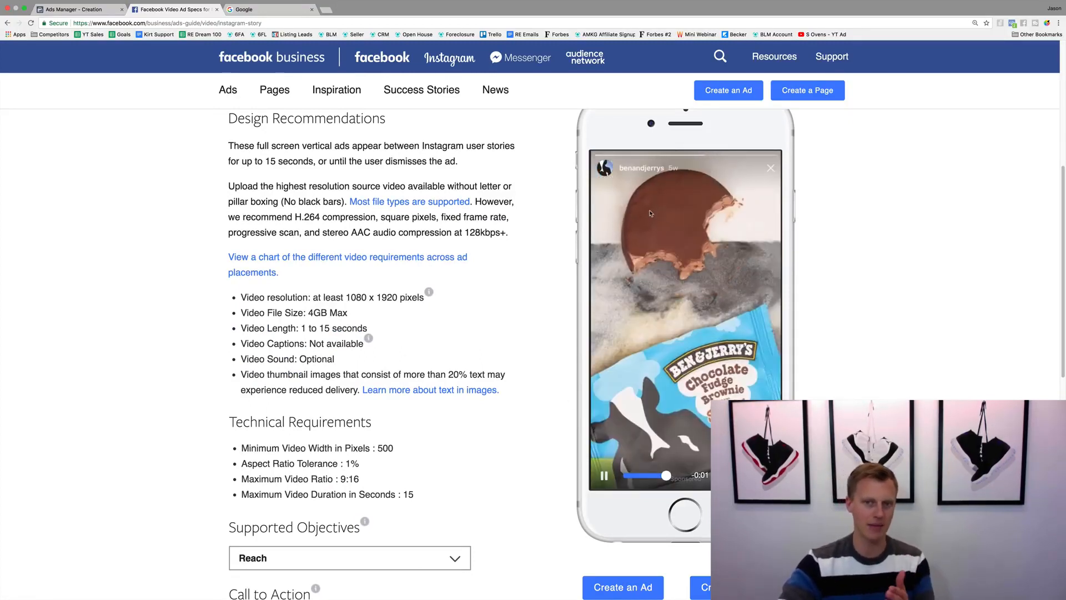
- Return to Ads Manager and review the ad's video section and its Instagram Stories customization
left_click(87, 10)
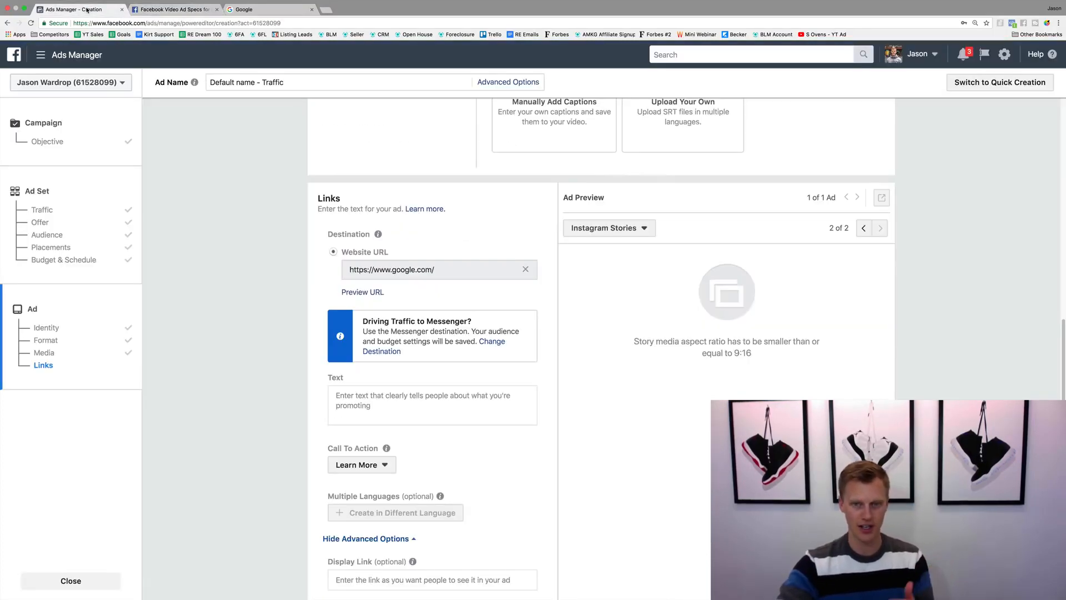
scroll(370, 333, "up", 5)
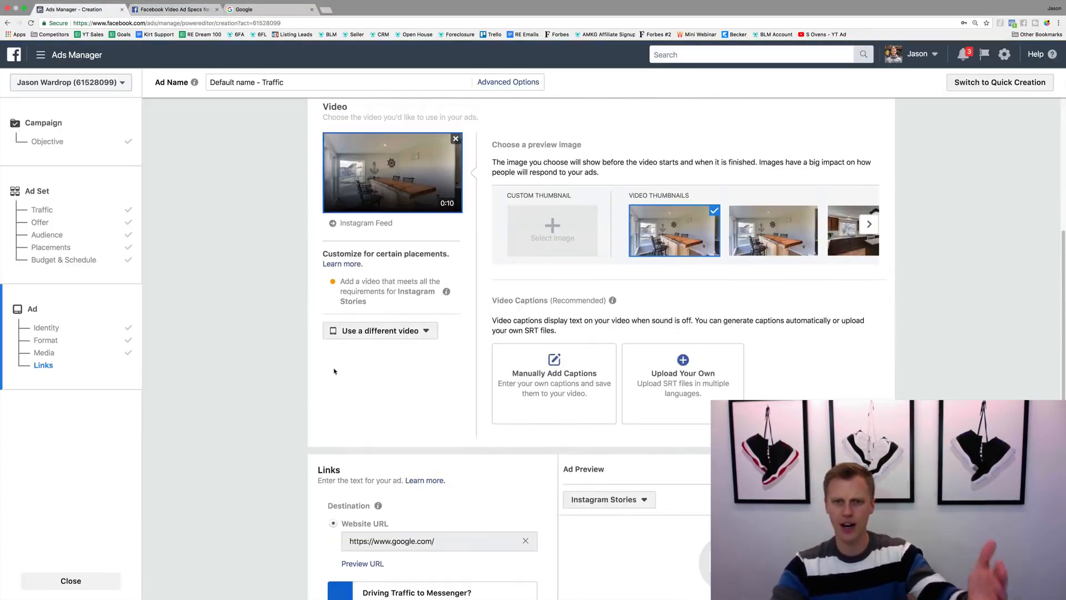
scroll(333, 367, "up", 2)
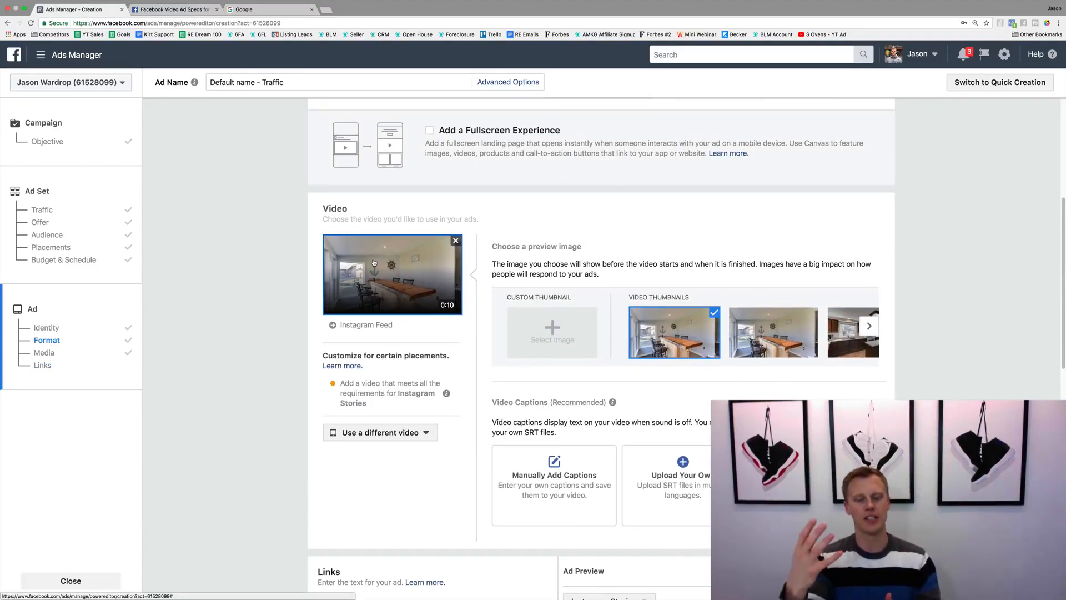
- Switch the ad preview to Instagram Feed and enter "Type your text..." as the ad's text
scroll(381, 297, "down", 7)
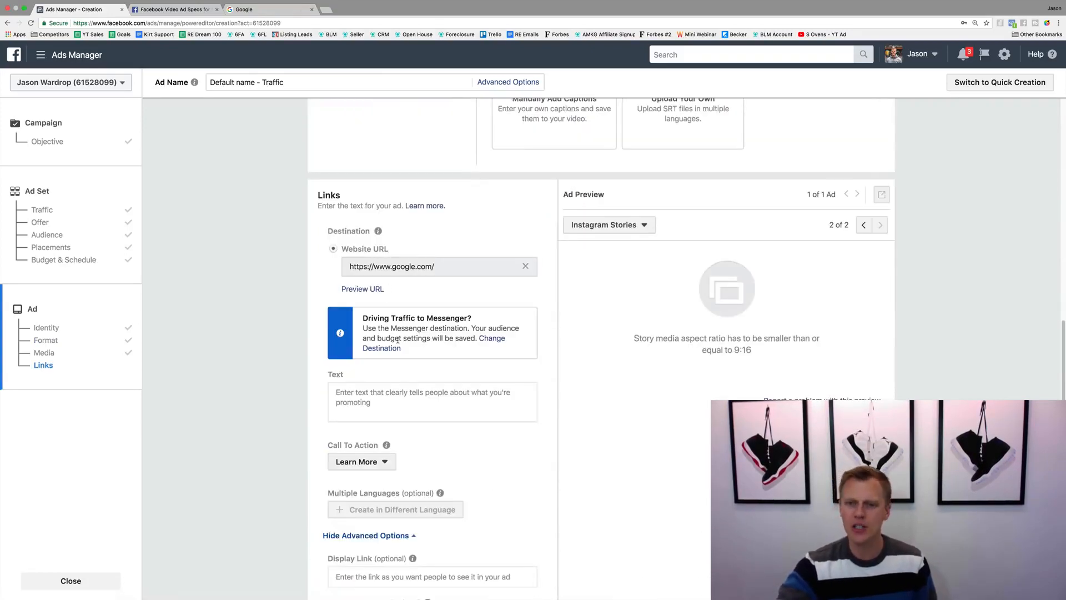
left_click(864, 224)
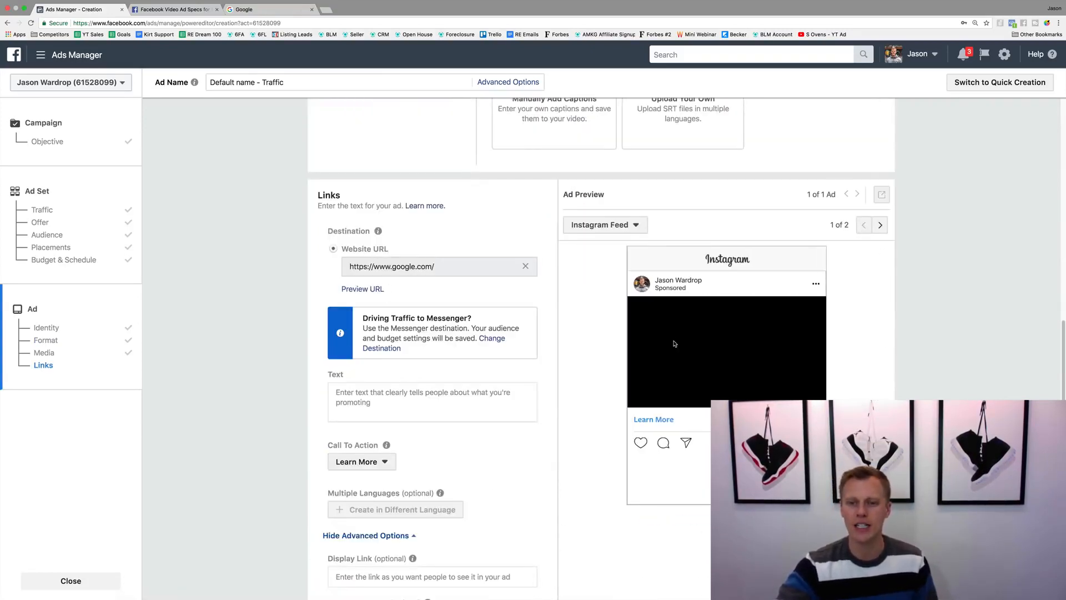
left_click(454, 384)
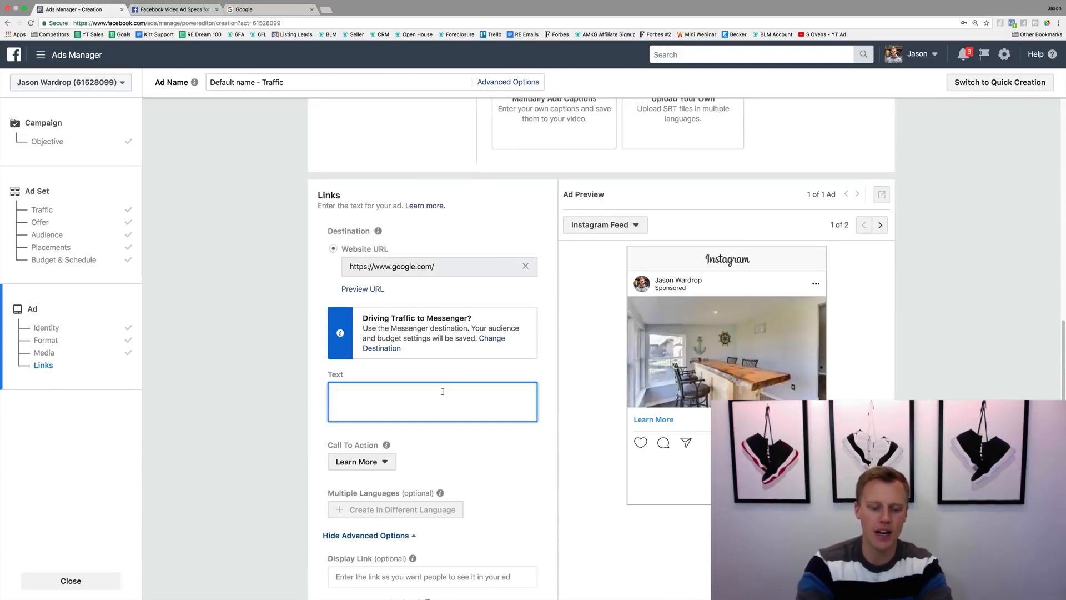
type("Type your text...")
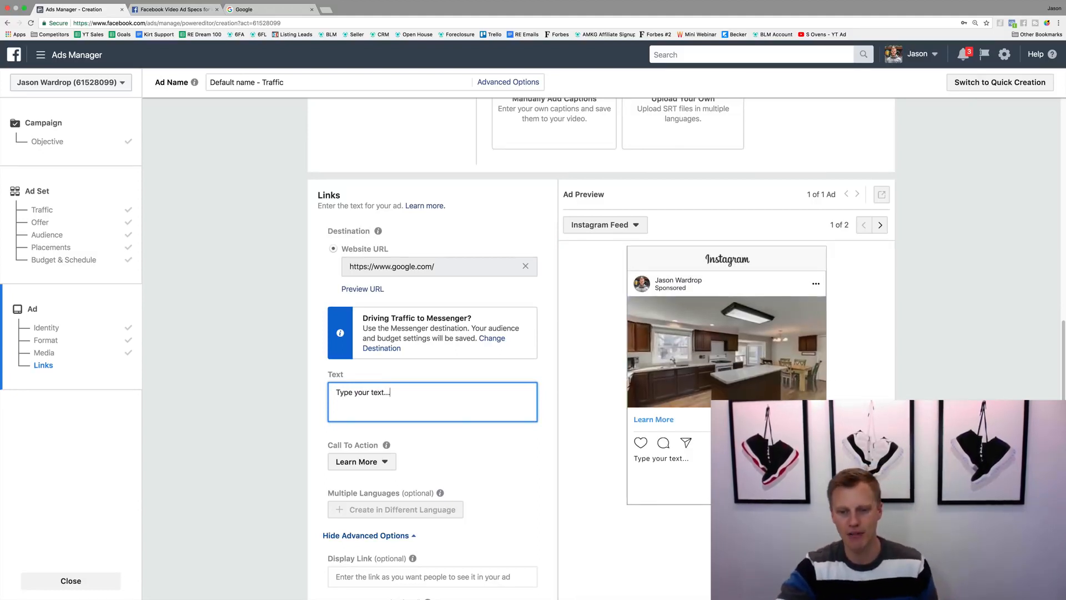
- Choose Learn More as the ad's call to action and review the advanced link options and conversion tracking settings
scroll(472, 446, "down", 1)
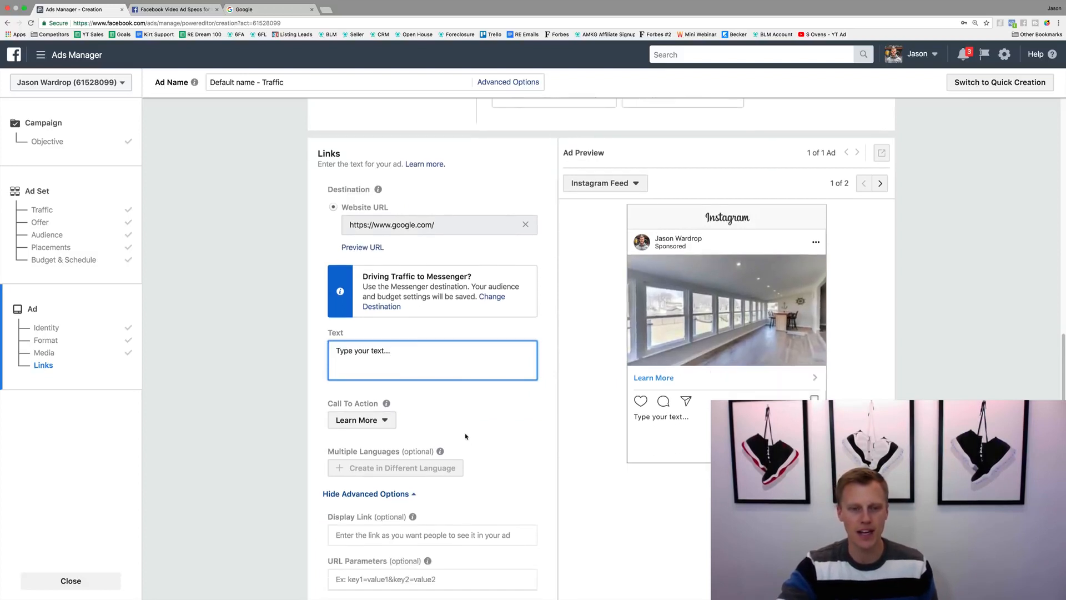
left_click(387, 426)
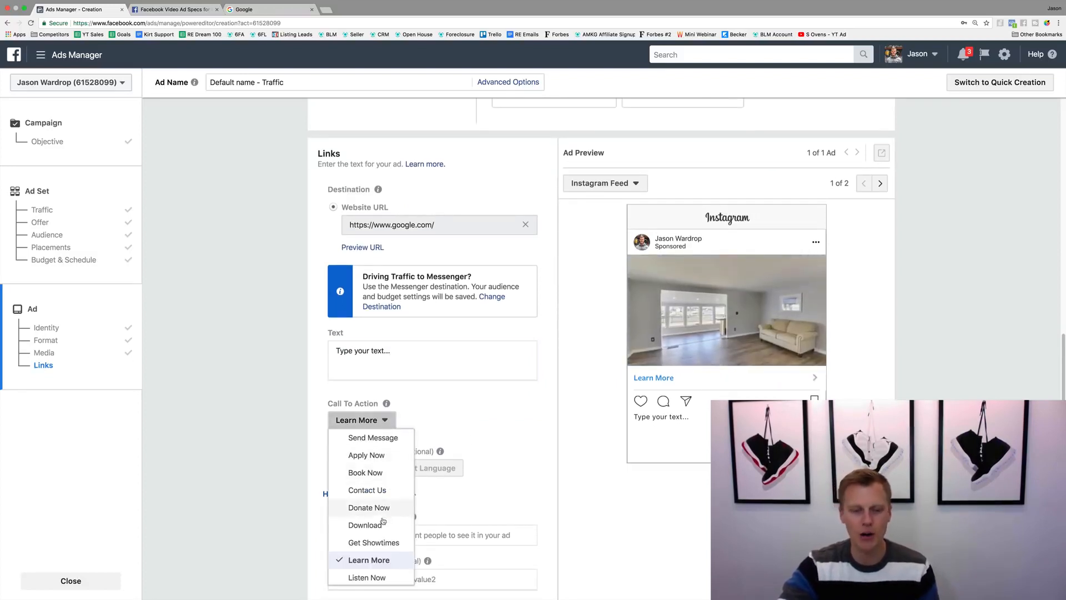
scroll(383, 521, "down", 2)
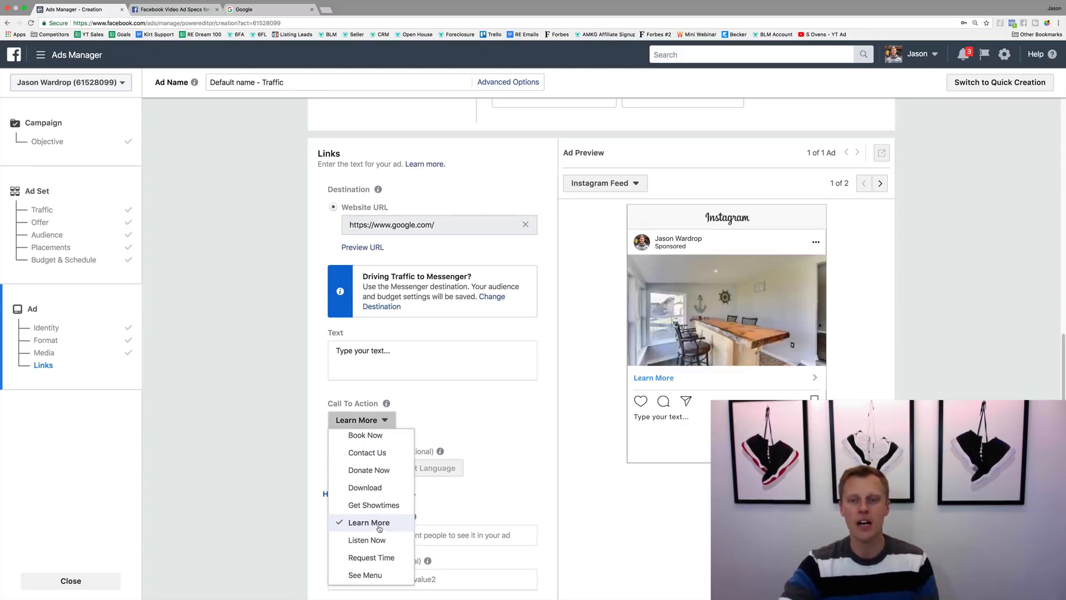
left_click(380, 525)
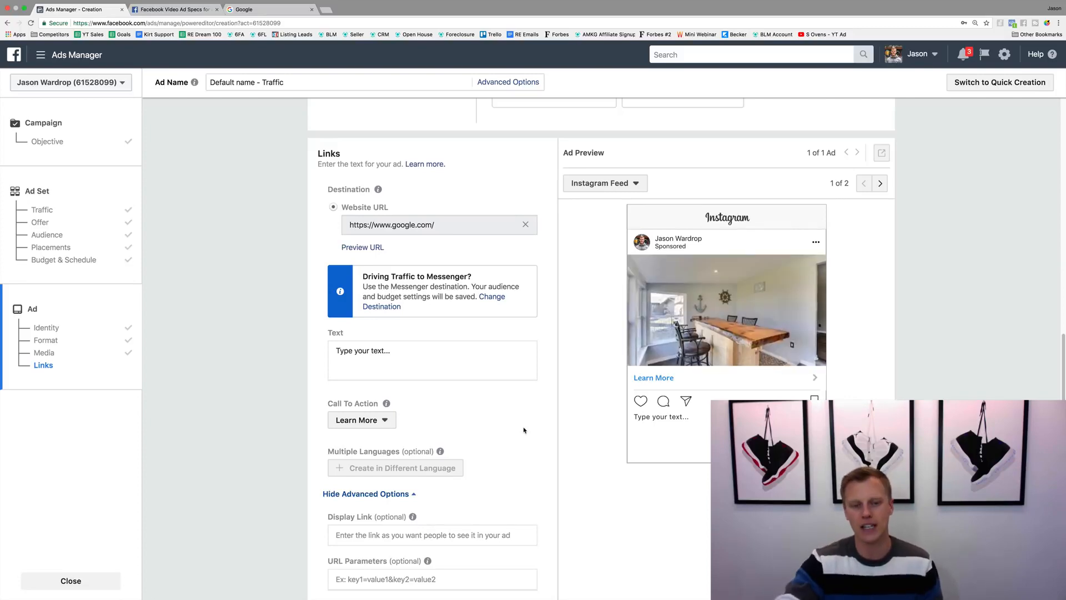
scroll(549, 411, "down", 2)
scroll(550, 410, "down", 2)
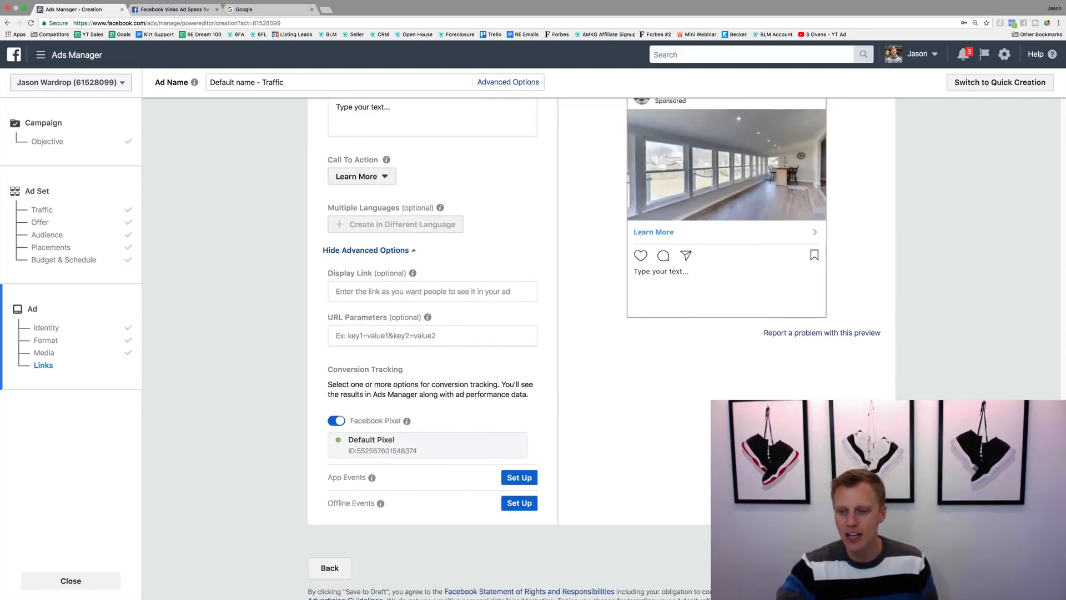
scroll(605, 494, "up", 4)
scroll(594, 493, "up", 1)
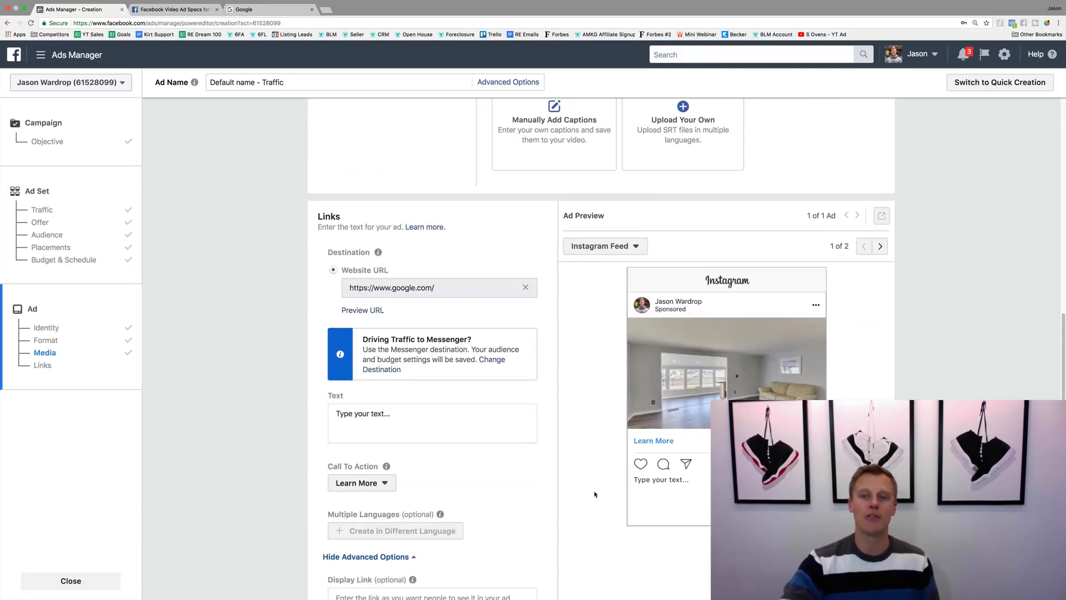